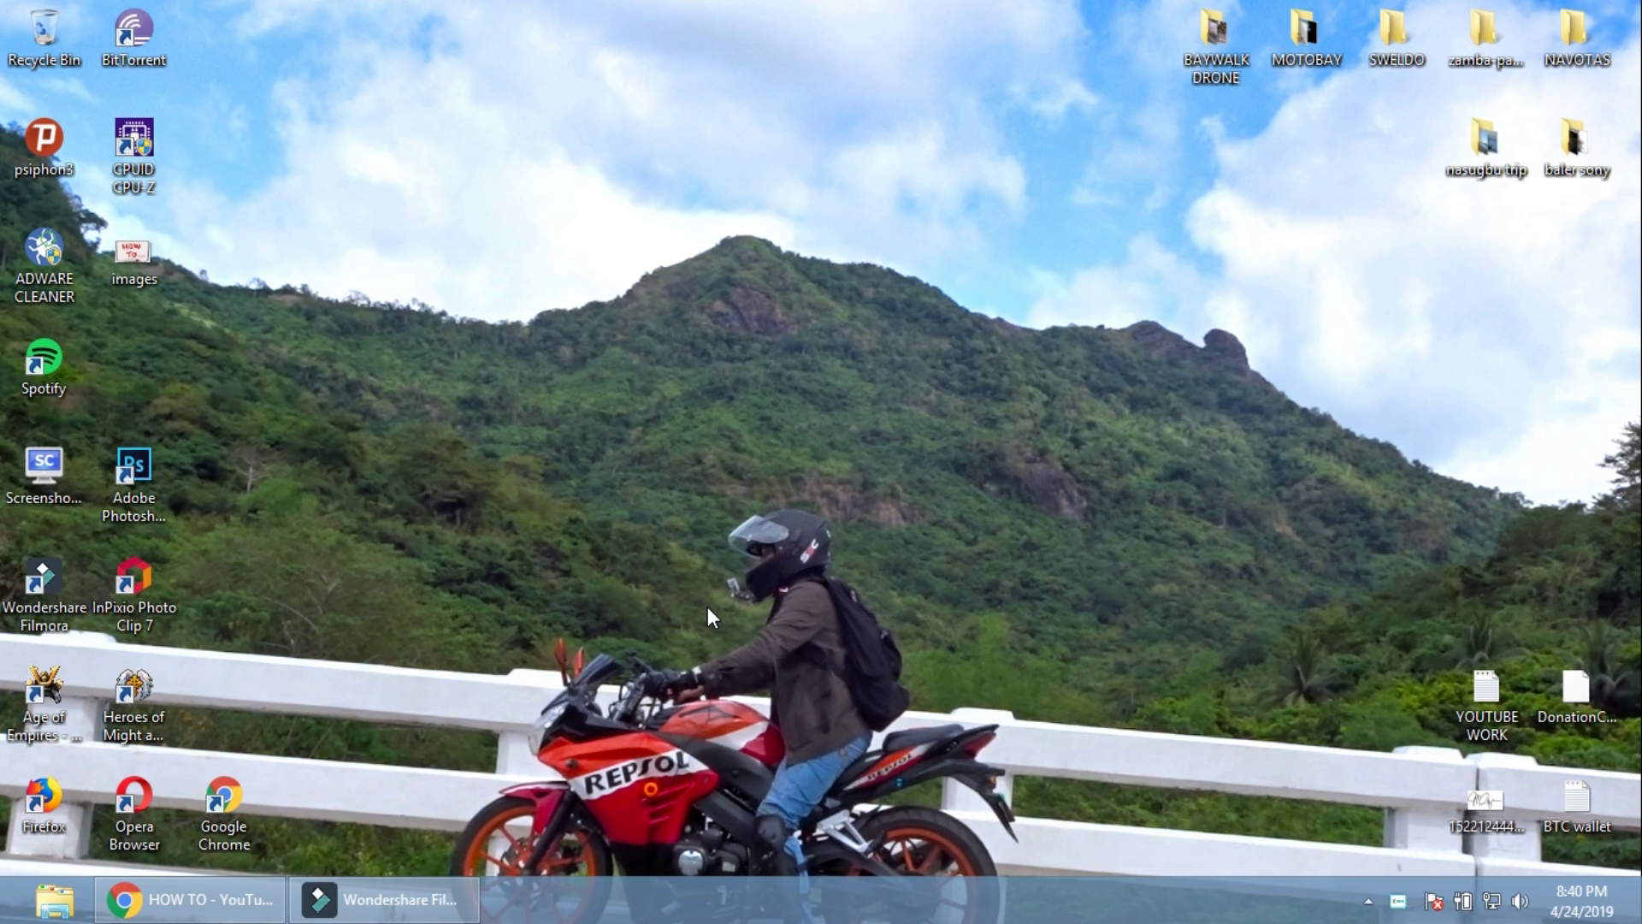
Bring up the HOW TO channel page in Chrome and highlight its channel title.
{"action": "left_click", "coordinate": [195, 912]}
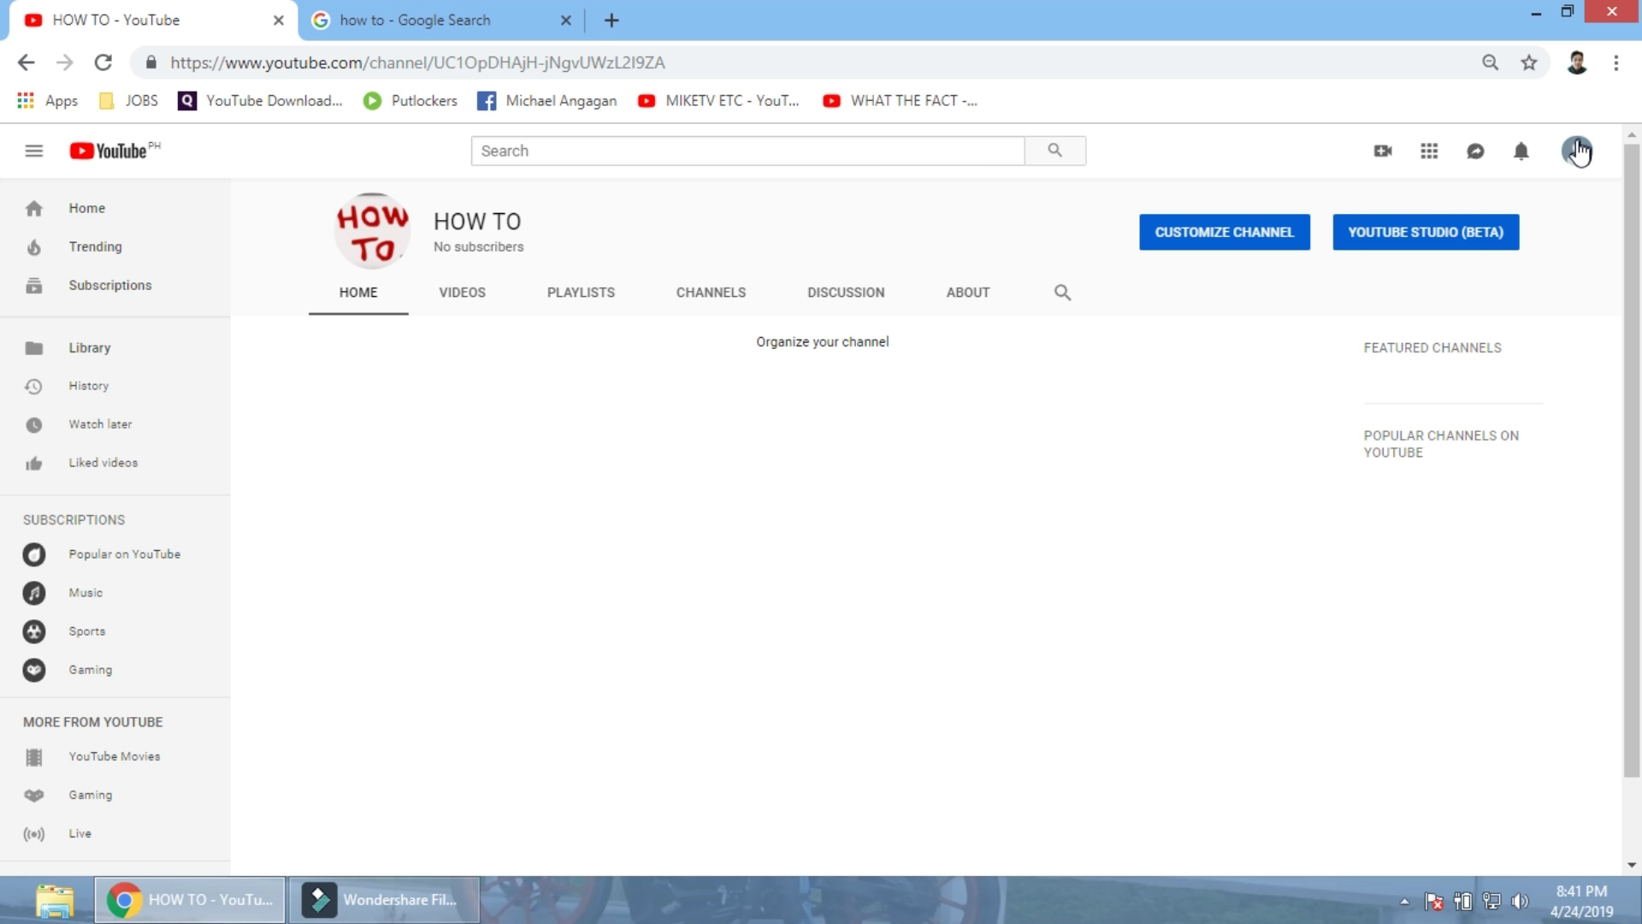
{"action": "scroll", "coordinate": [1612, 221], "scroll_direction": "down", "scroll_amount": 1}
{"action": "scroll", "coordinate": [1612, 221], "scroll_direction": "up", "scroll_amount": 1}
{"action": "left_click", "coordinate": [1154, 144]}
{"action": "left_click_drag", "start_coordinate": [590, 224], "coordinate": [347, 244]}
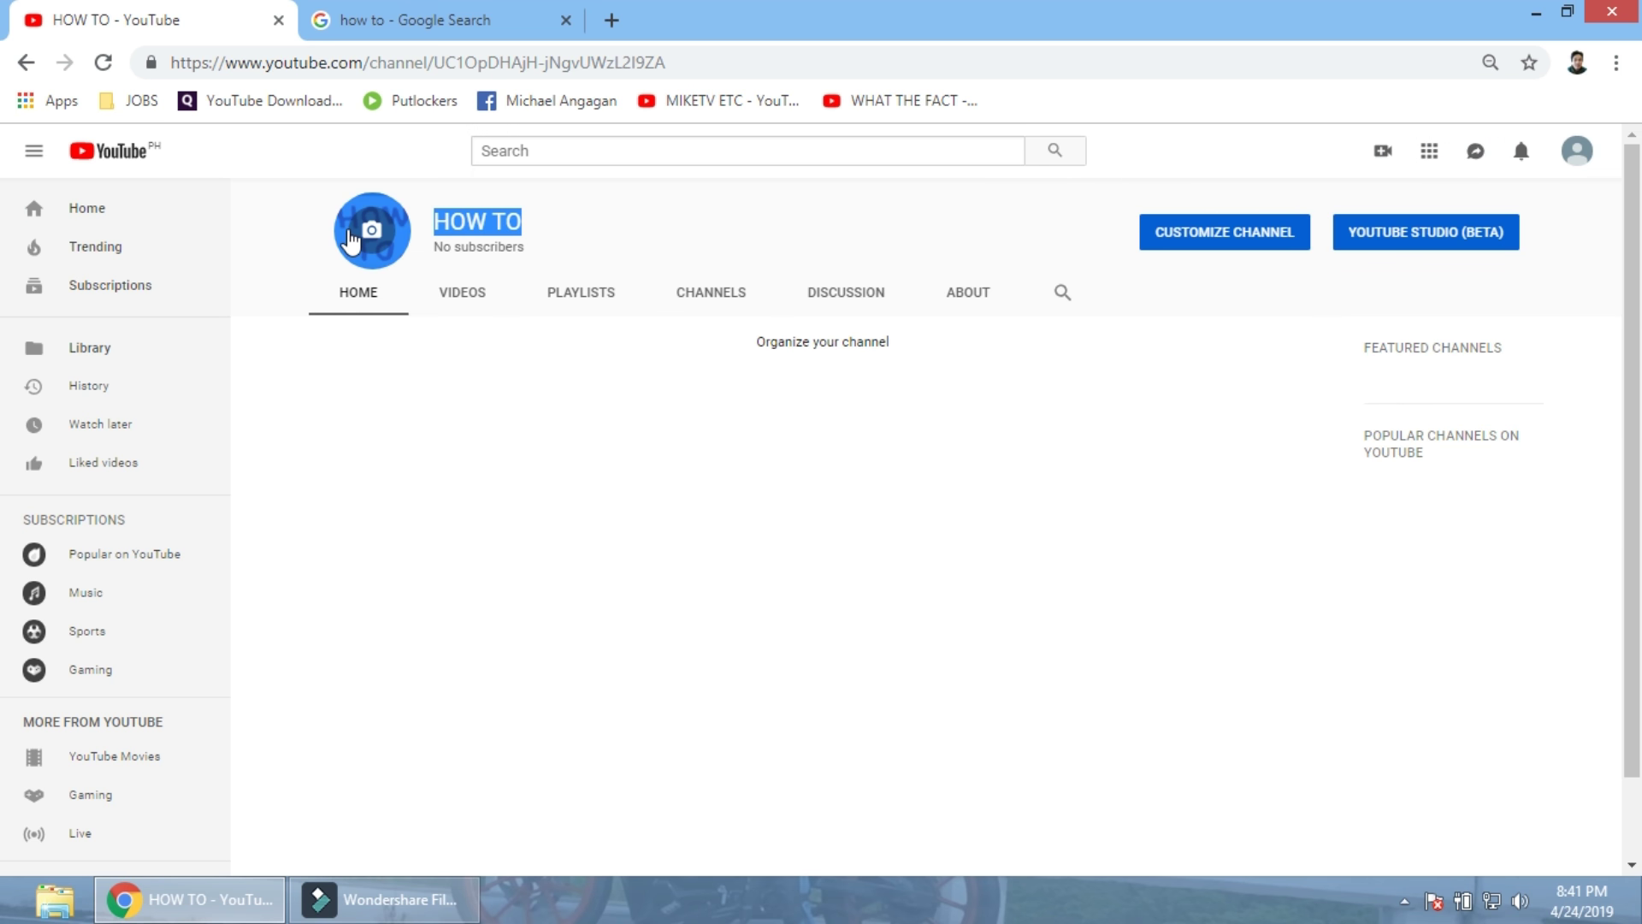
{"action": "left_click", "coordinate": [764, 207]}
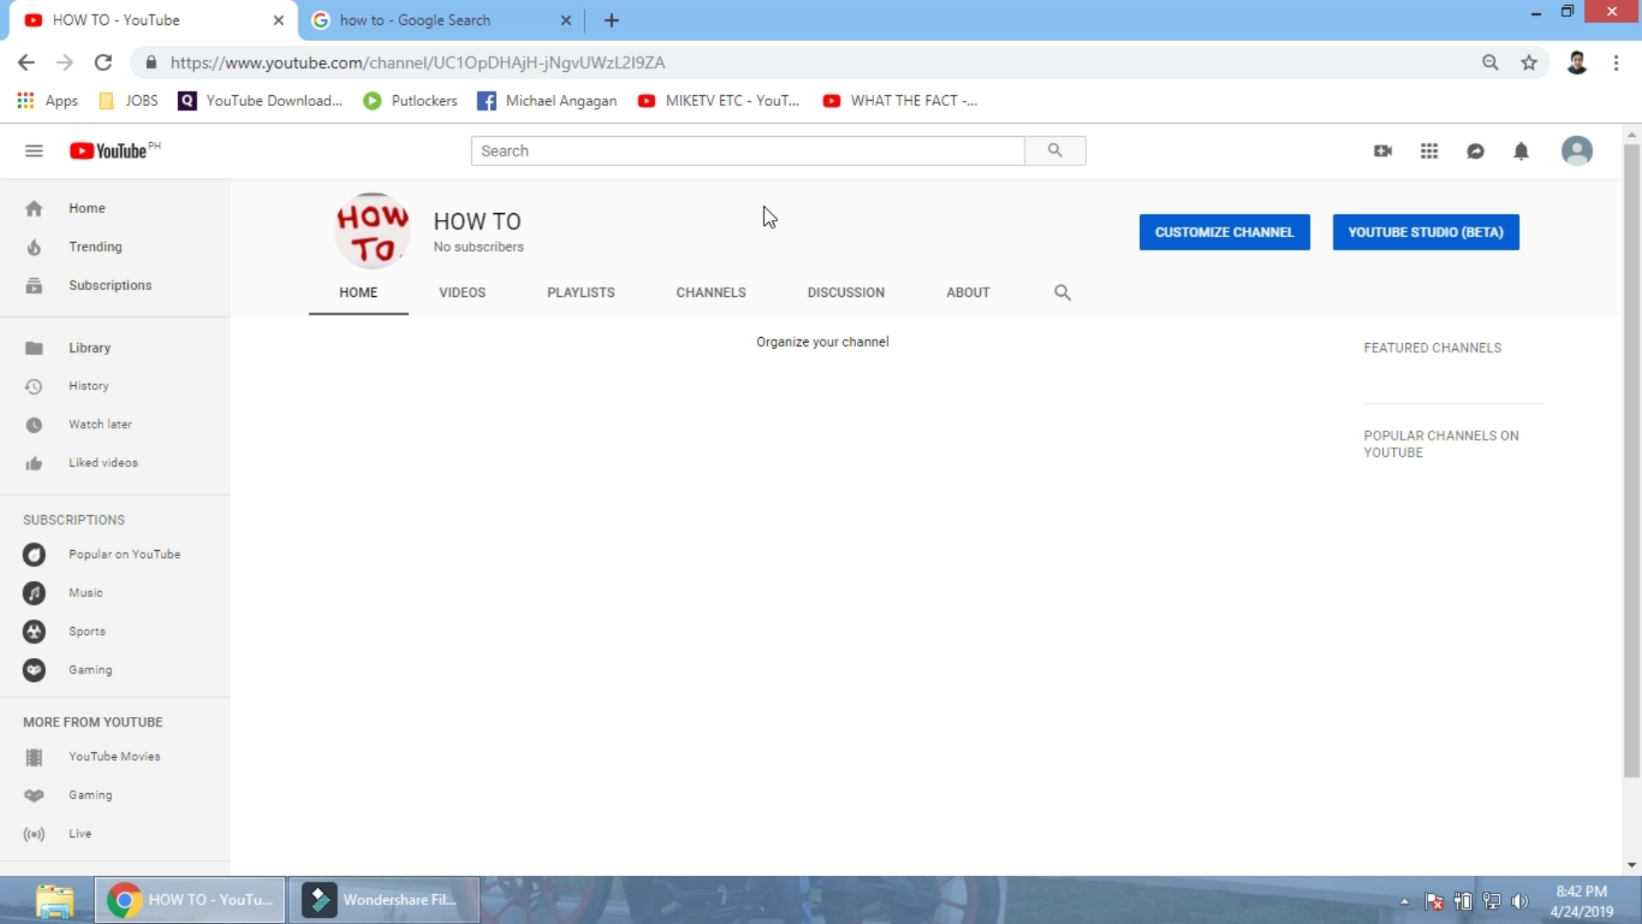
{"action": "left_click", "coordinate": [1009, 172]}
{"action": "left_click", "coordinate": [1017, 216]}
Go to My channel from the account menu to view the empty HOW TO channel page.
{"action": "left_click", "coordinate": [1588, 157]}
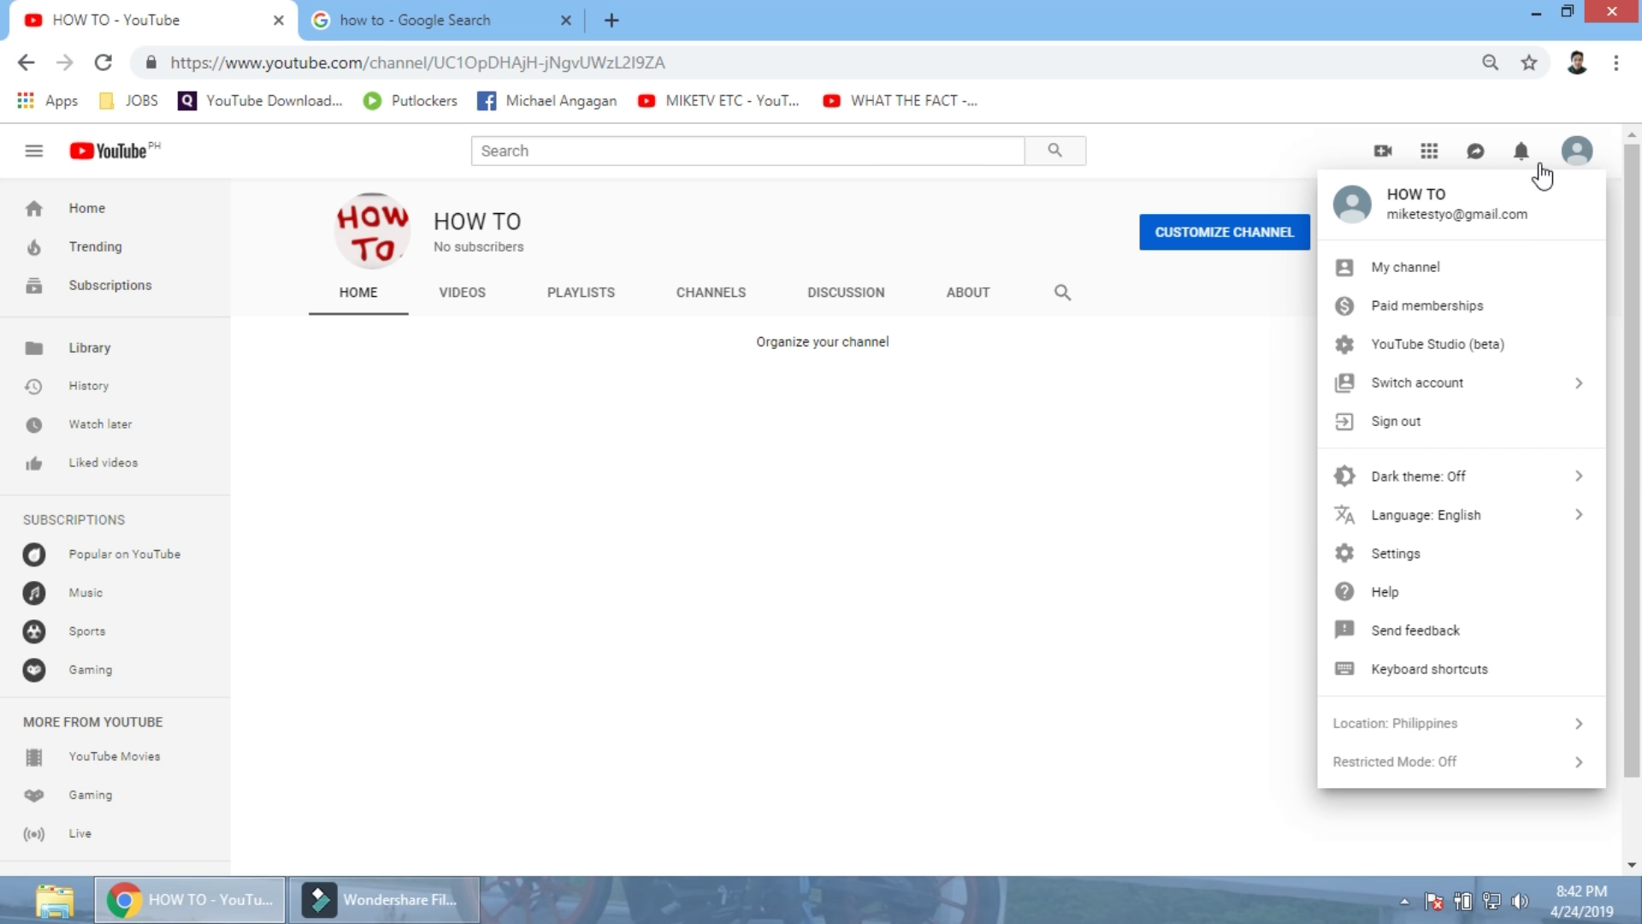
{"action": "left_click", "coordinate": [1574, 158]}
{"action": "left_click", "coordinate": [1576, 159]}
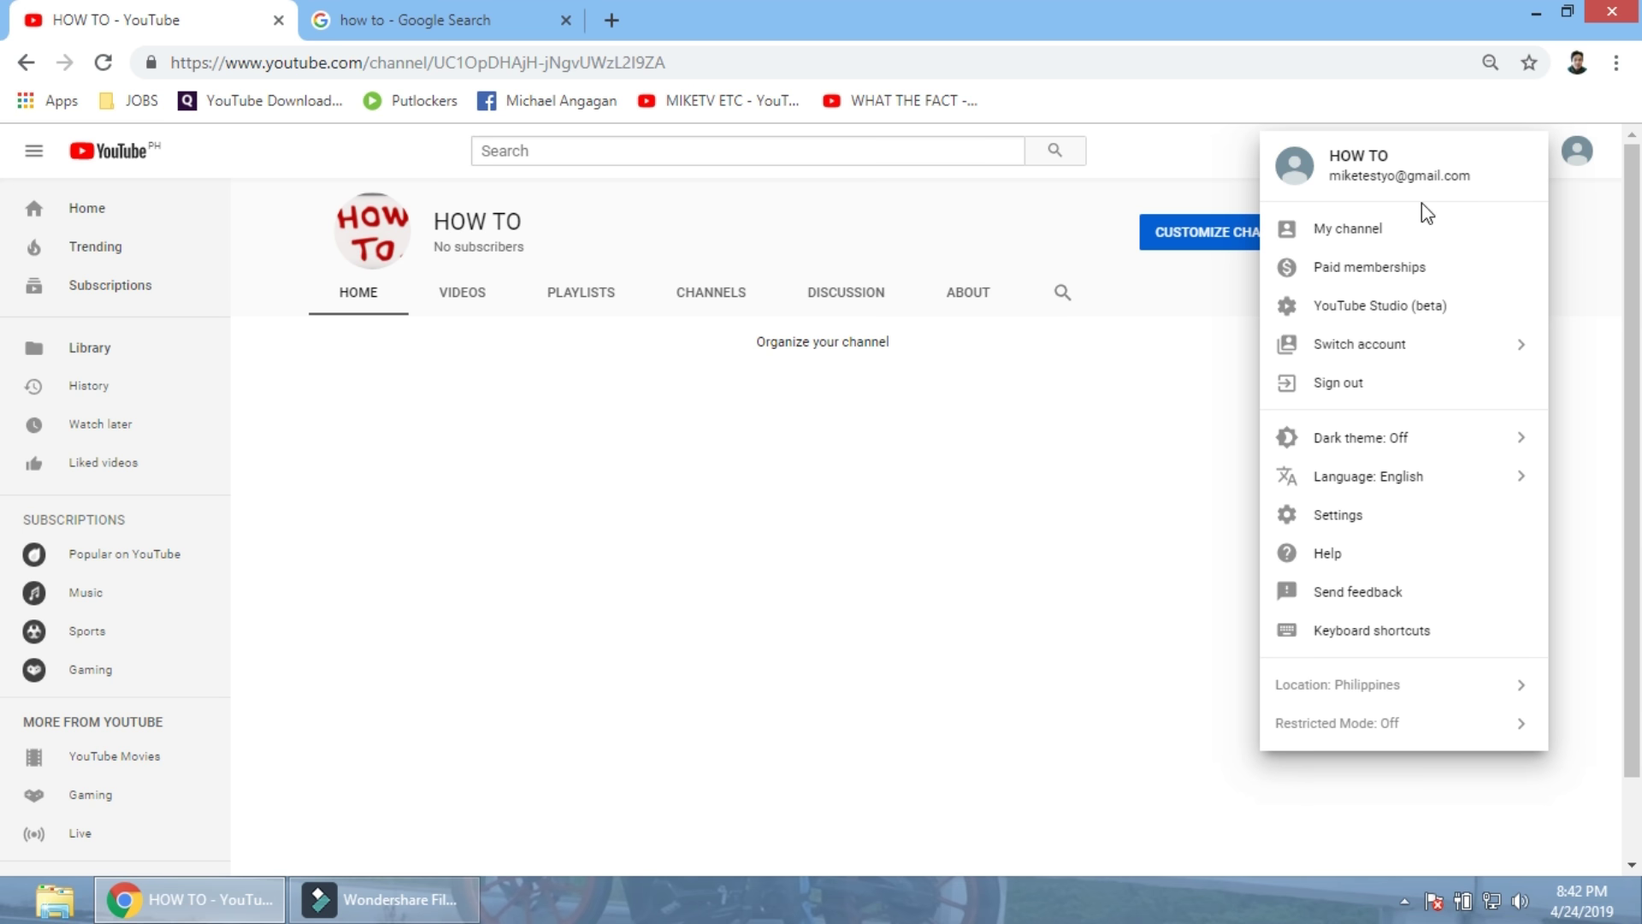
{"action": "left_click", "coordinate": [1361, 232]}
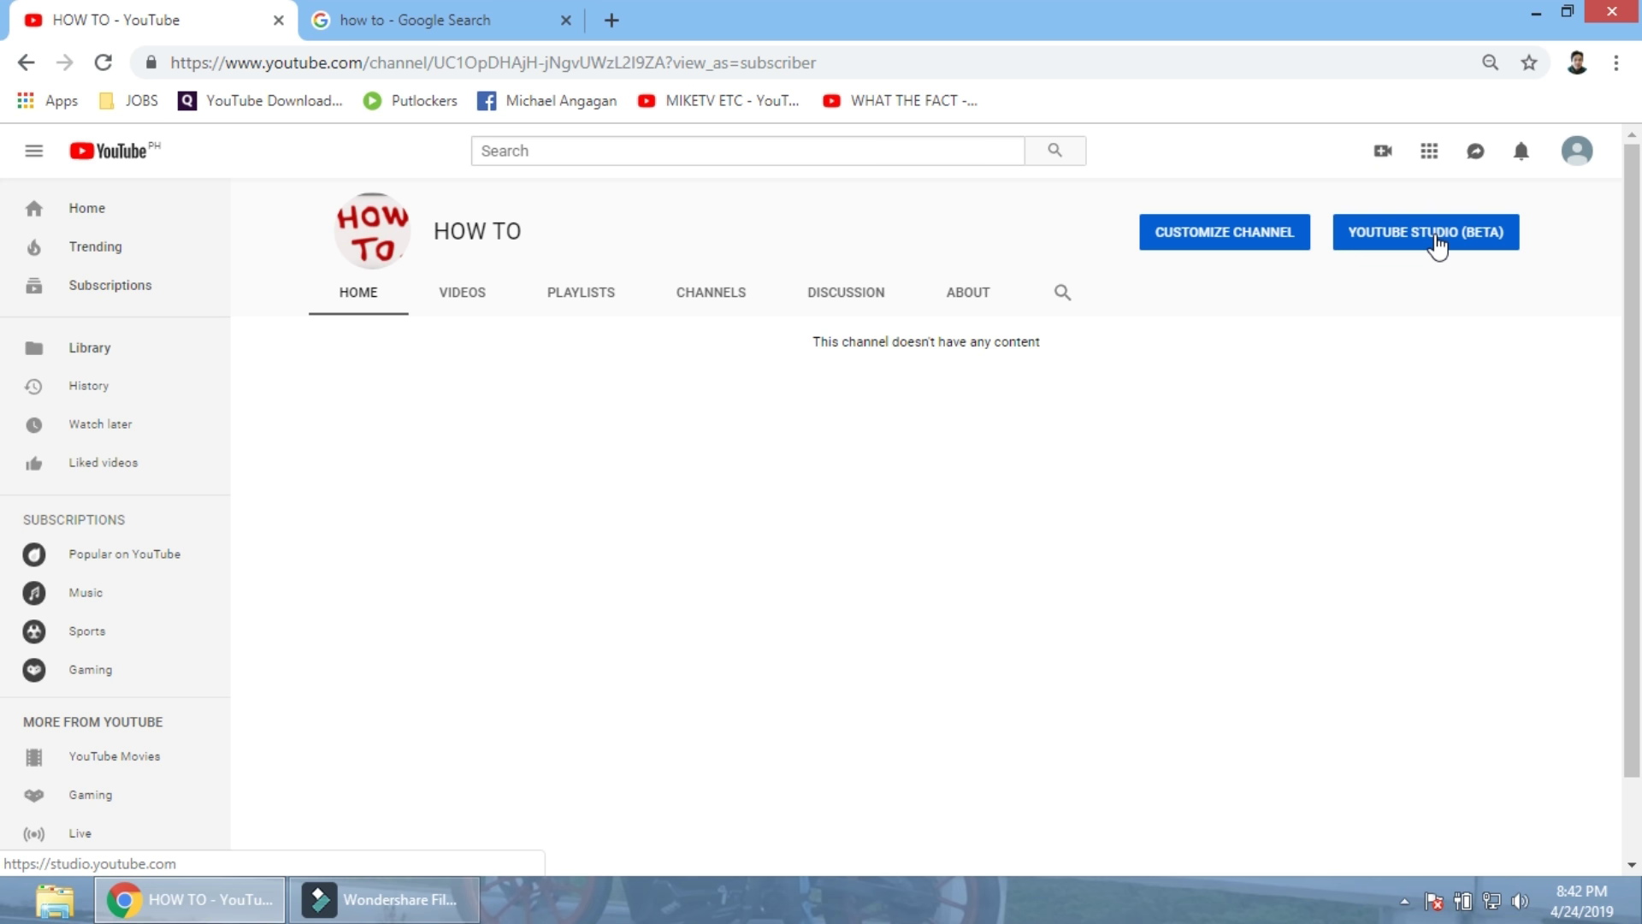
Open the channel in YouTube Studio and reveal the Other features flyout in the sidebar.
{"action": "left_click", "coordinate": [1437, 245]}
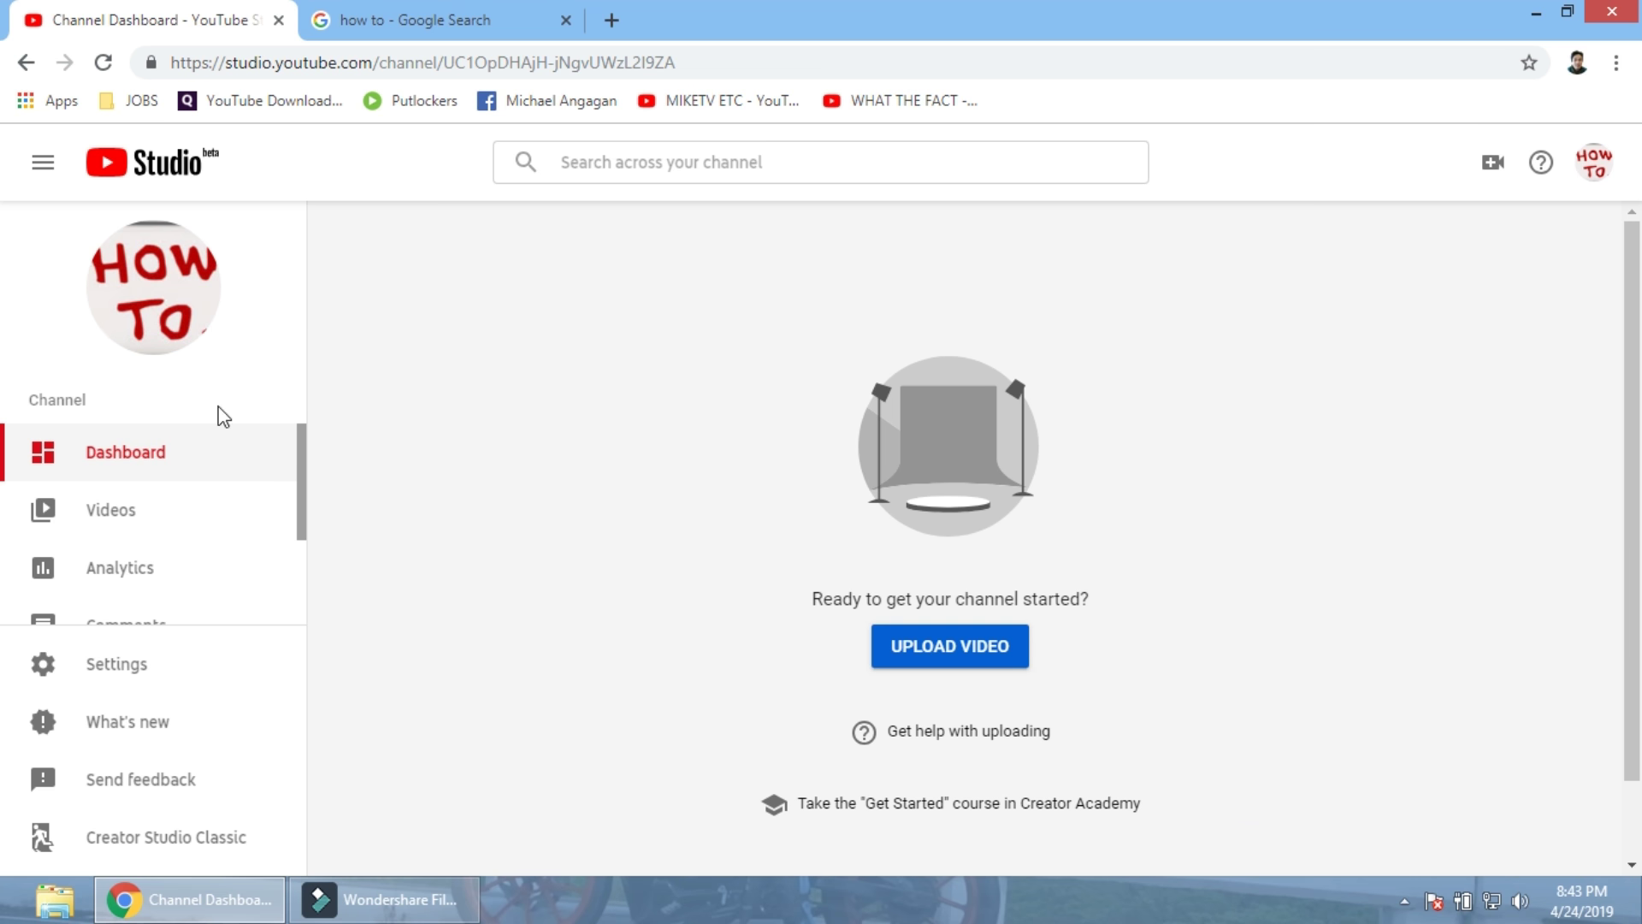
{"action": "left_click_drag", "start_coordinate": [300, 447], "coordinate": [271, 557]}
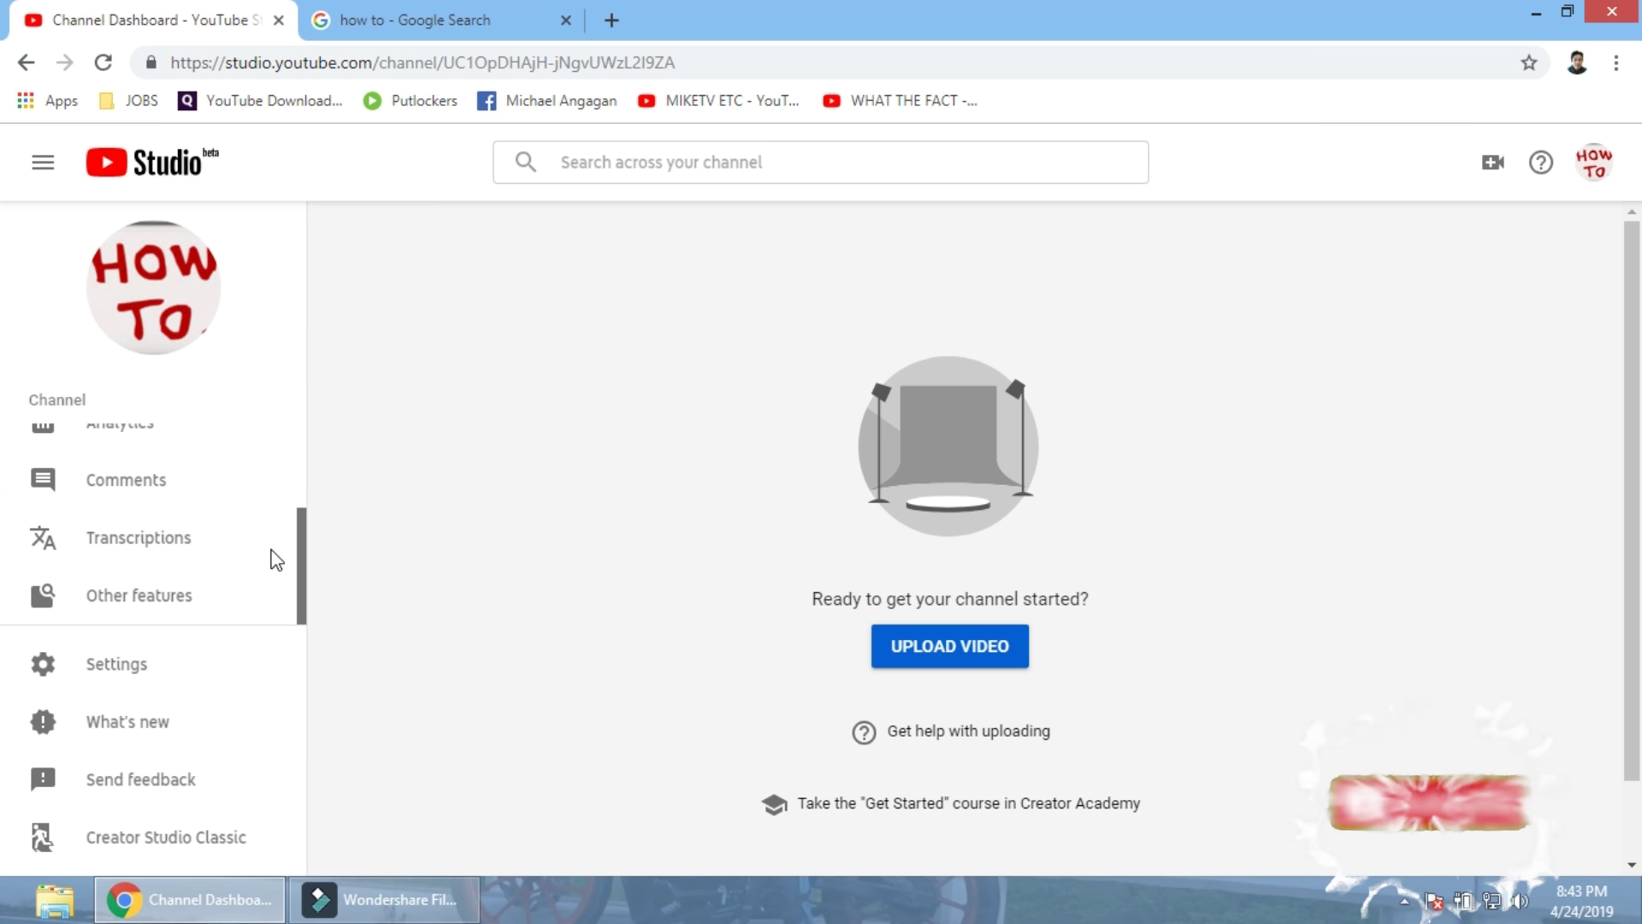
{"action": "mouse_move", "coordinate": [101, 601]}
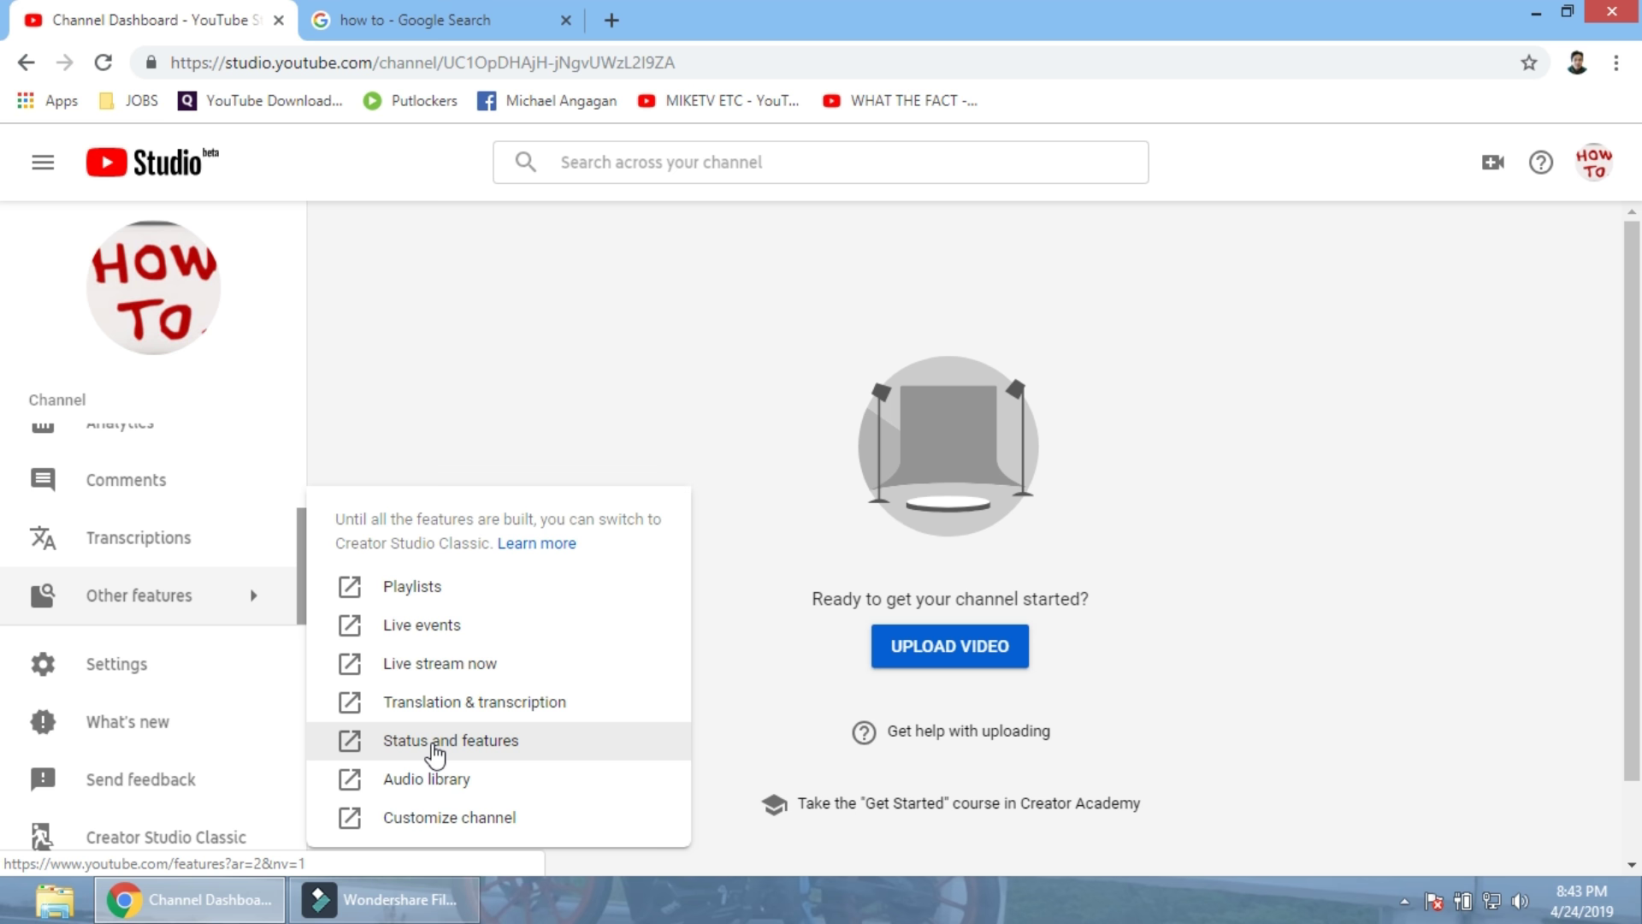
Open Status and features in a new tab and highlight the Eligible Longer videos card.
{"action": "left_click", "coordinate": [435, 751]}
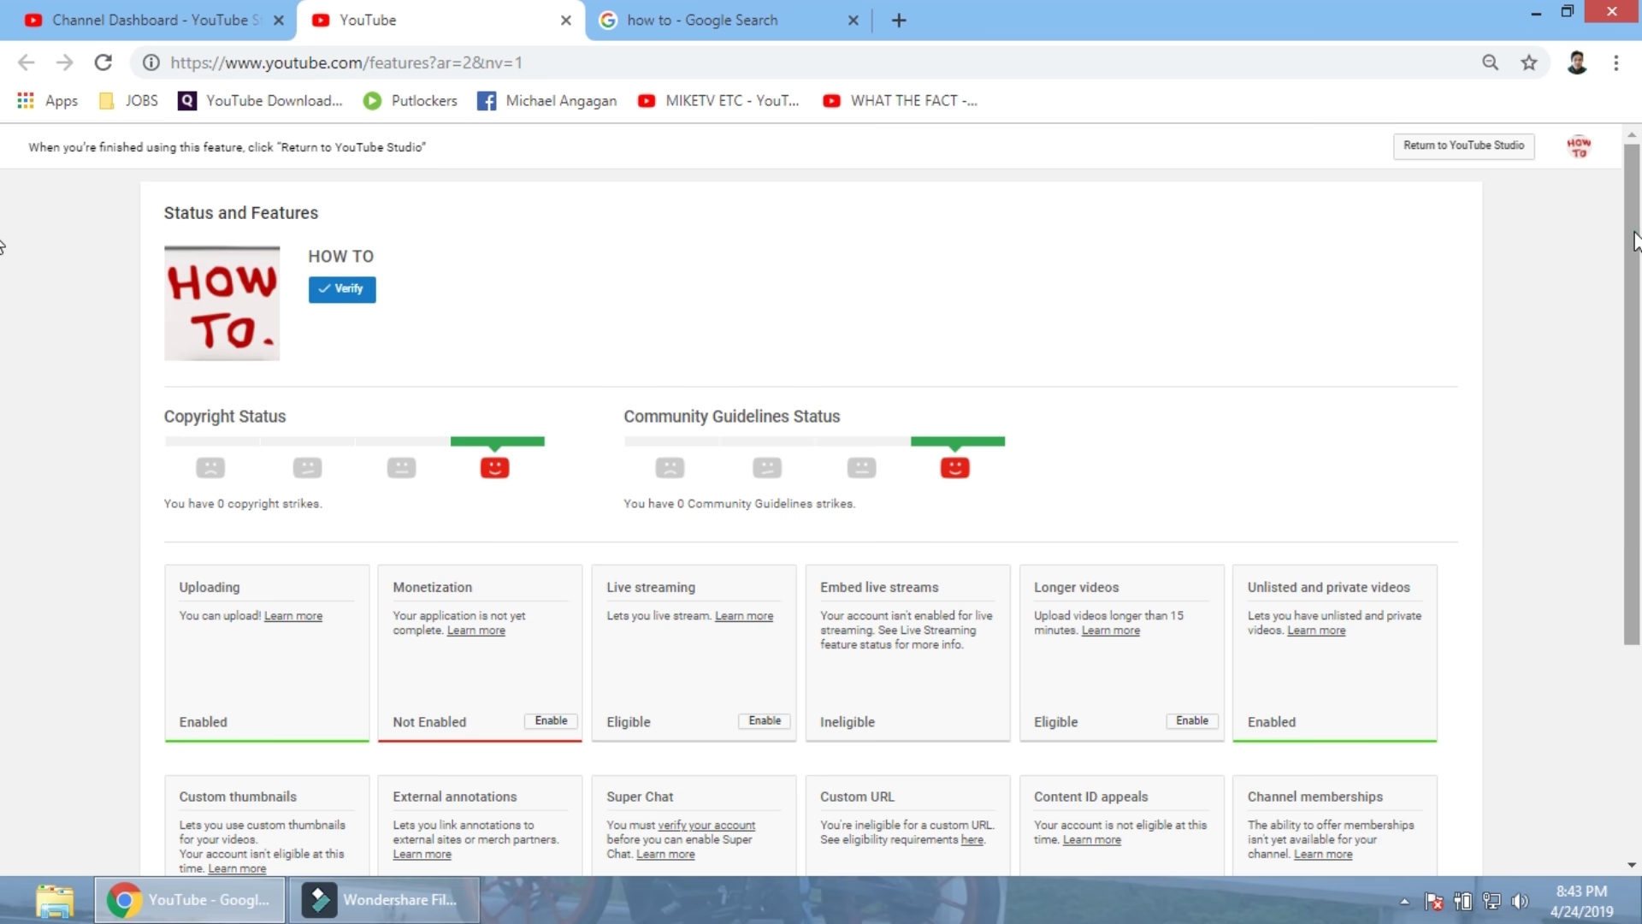
{"action": "left_click", "coordinate": [488, 234]}
{"action": "key", "text": "ctrl+a"}
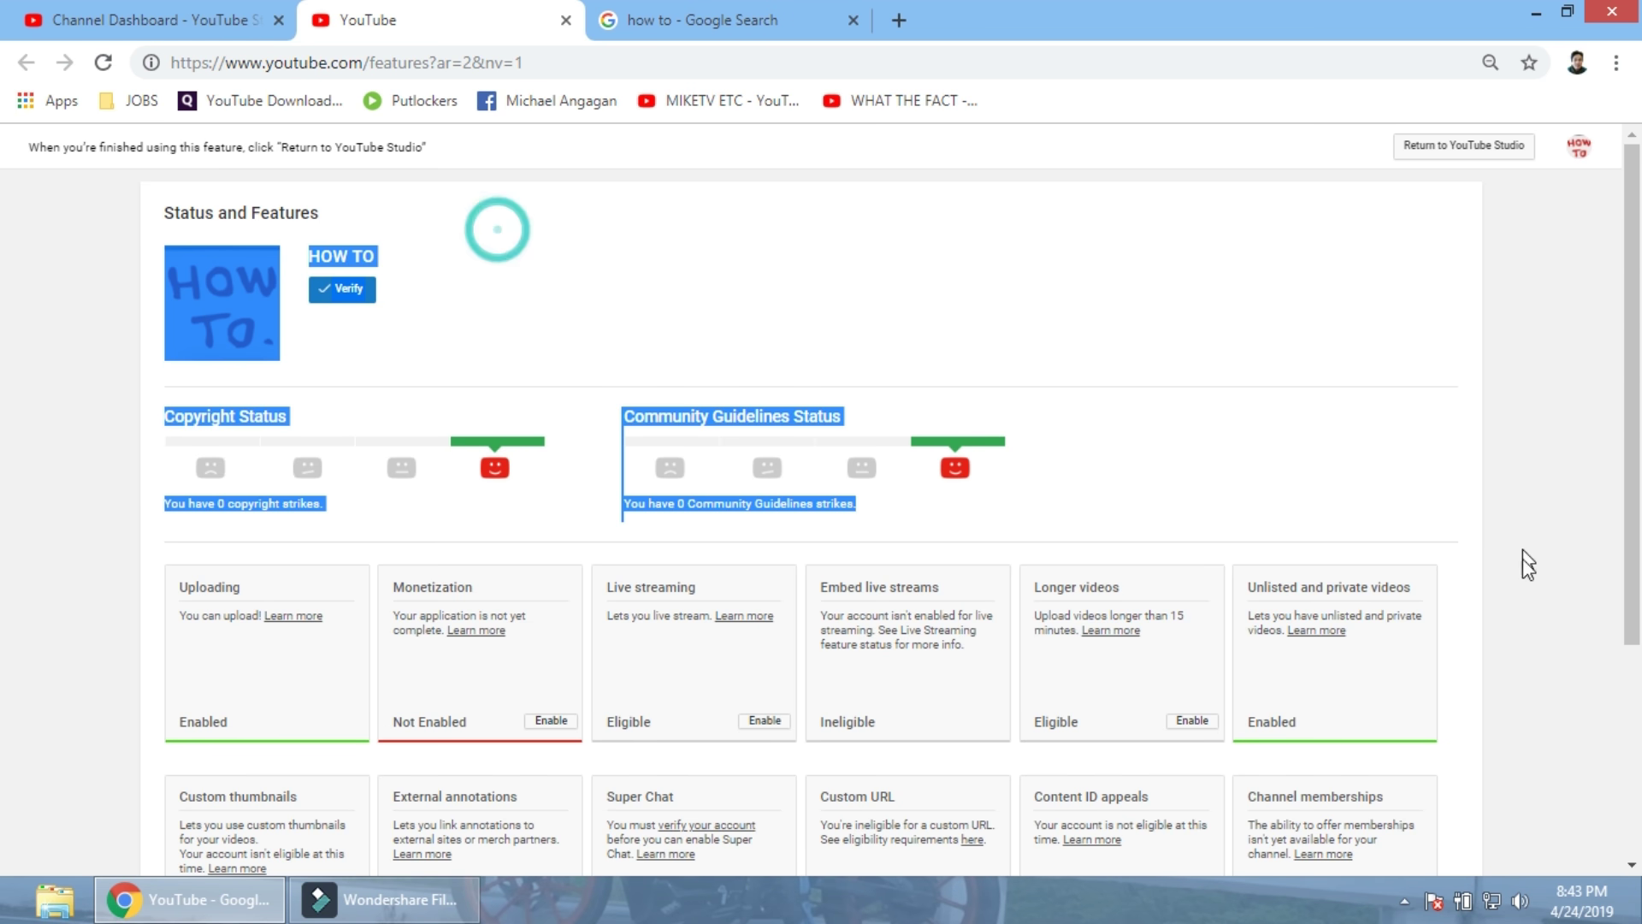
{"action": "left_click", "coordinate": [1569, 385]}
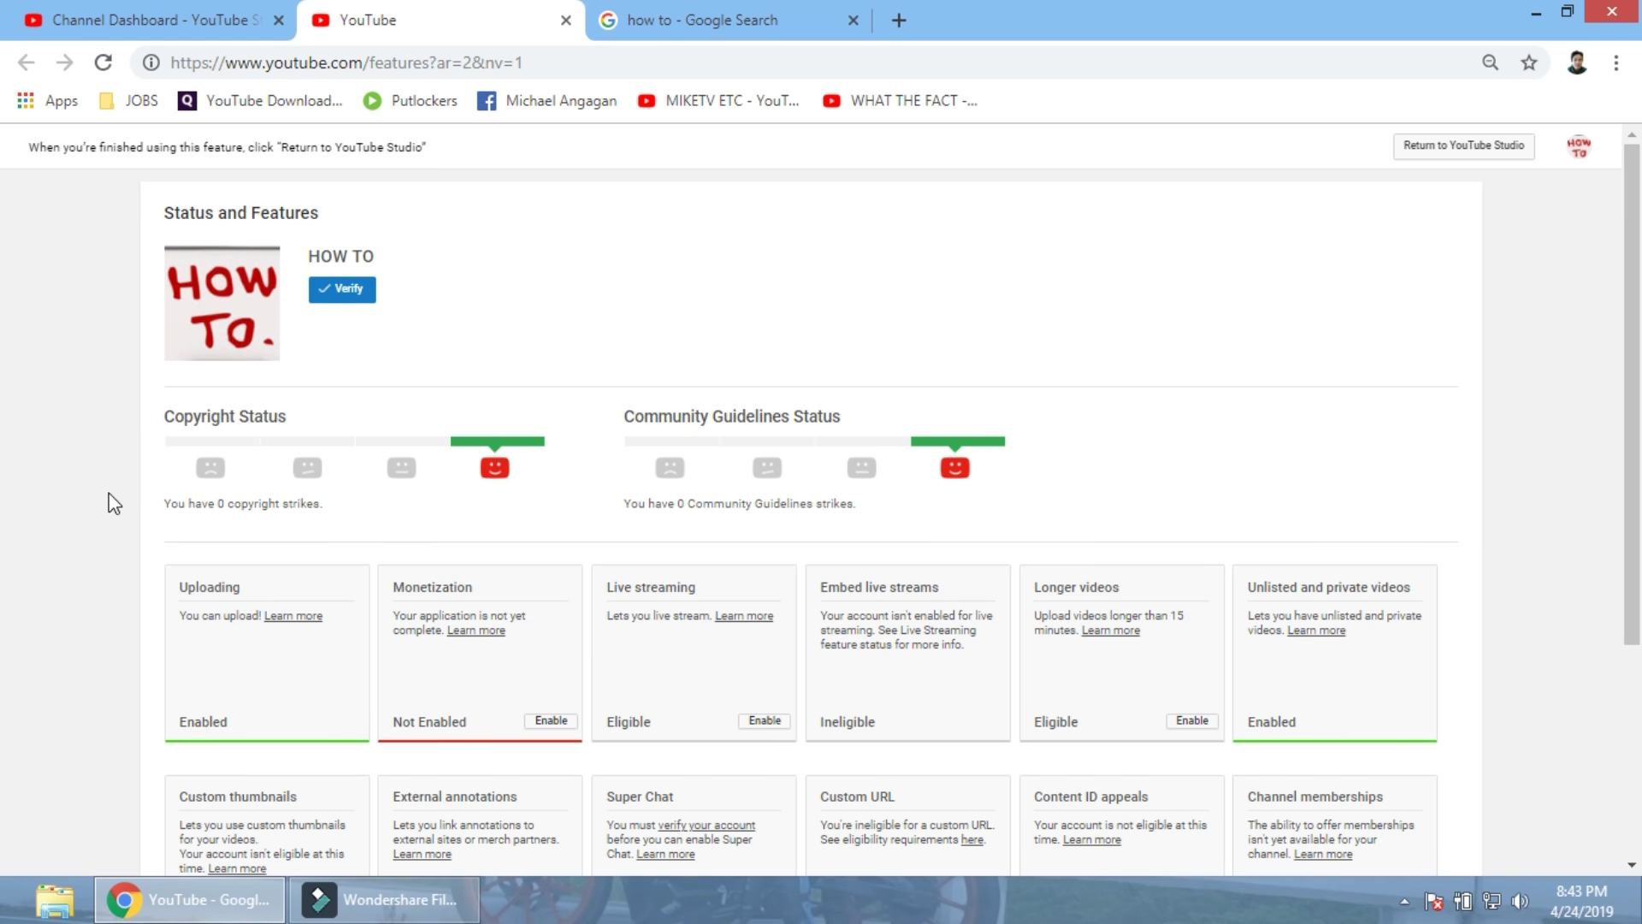
{"action": "left_click_drag", "start_coordinate": [1632, 330], "coordinate": [479, 428]}
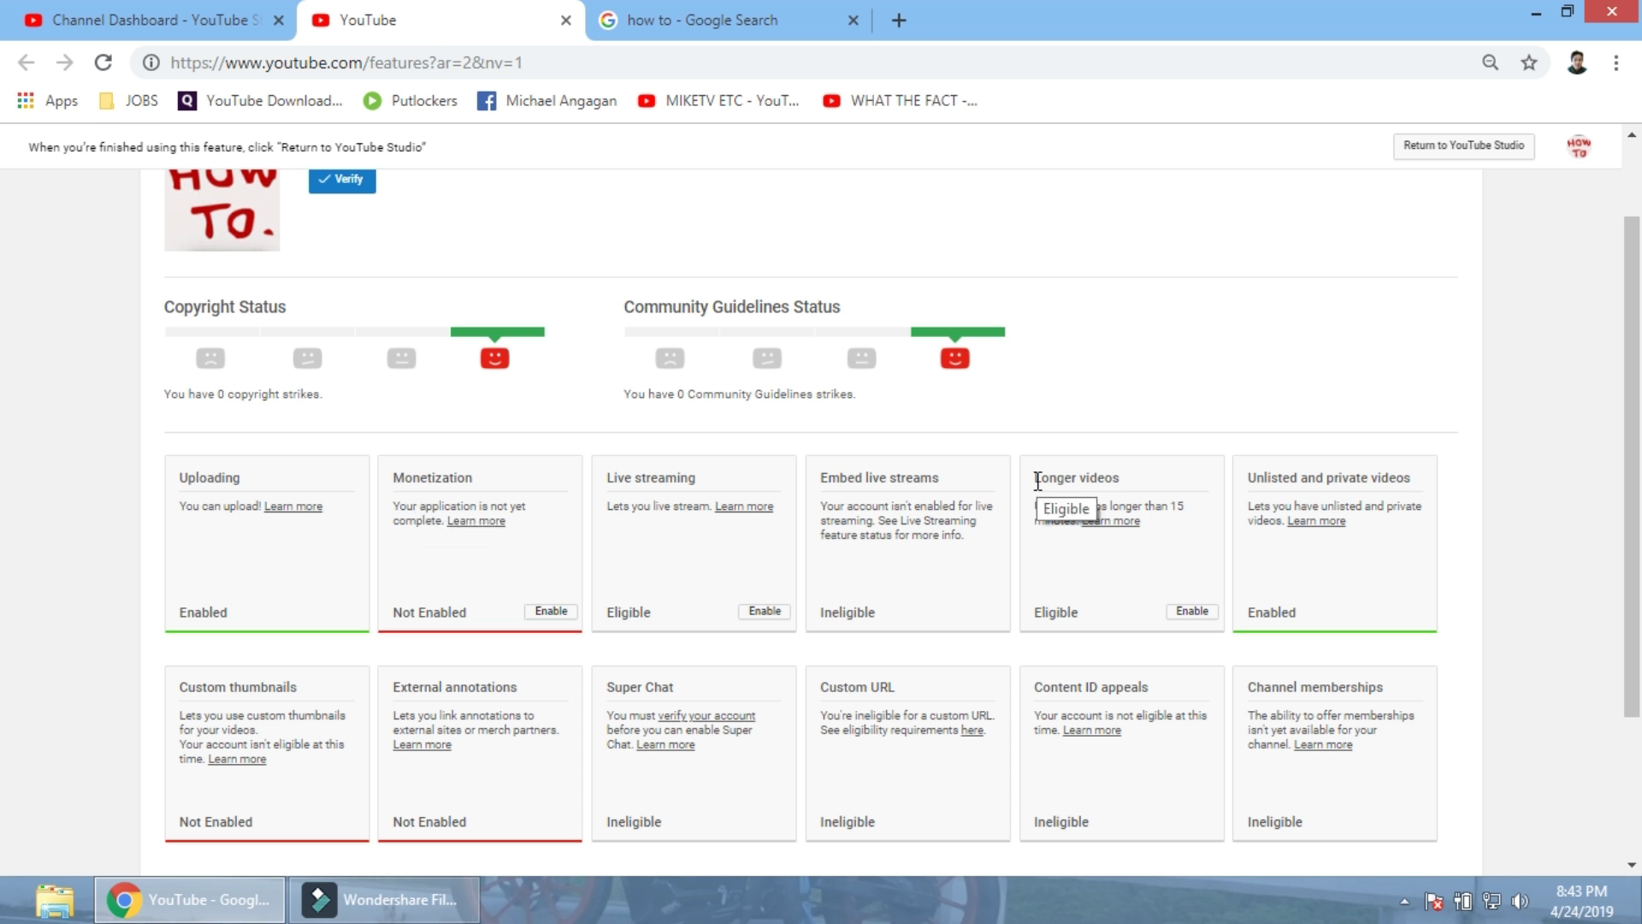
{"action": "left_click_drag", "start_coordinate": [1033, 476], "coordinate": [1240, 575]}
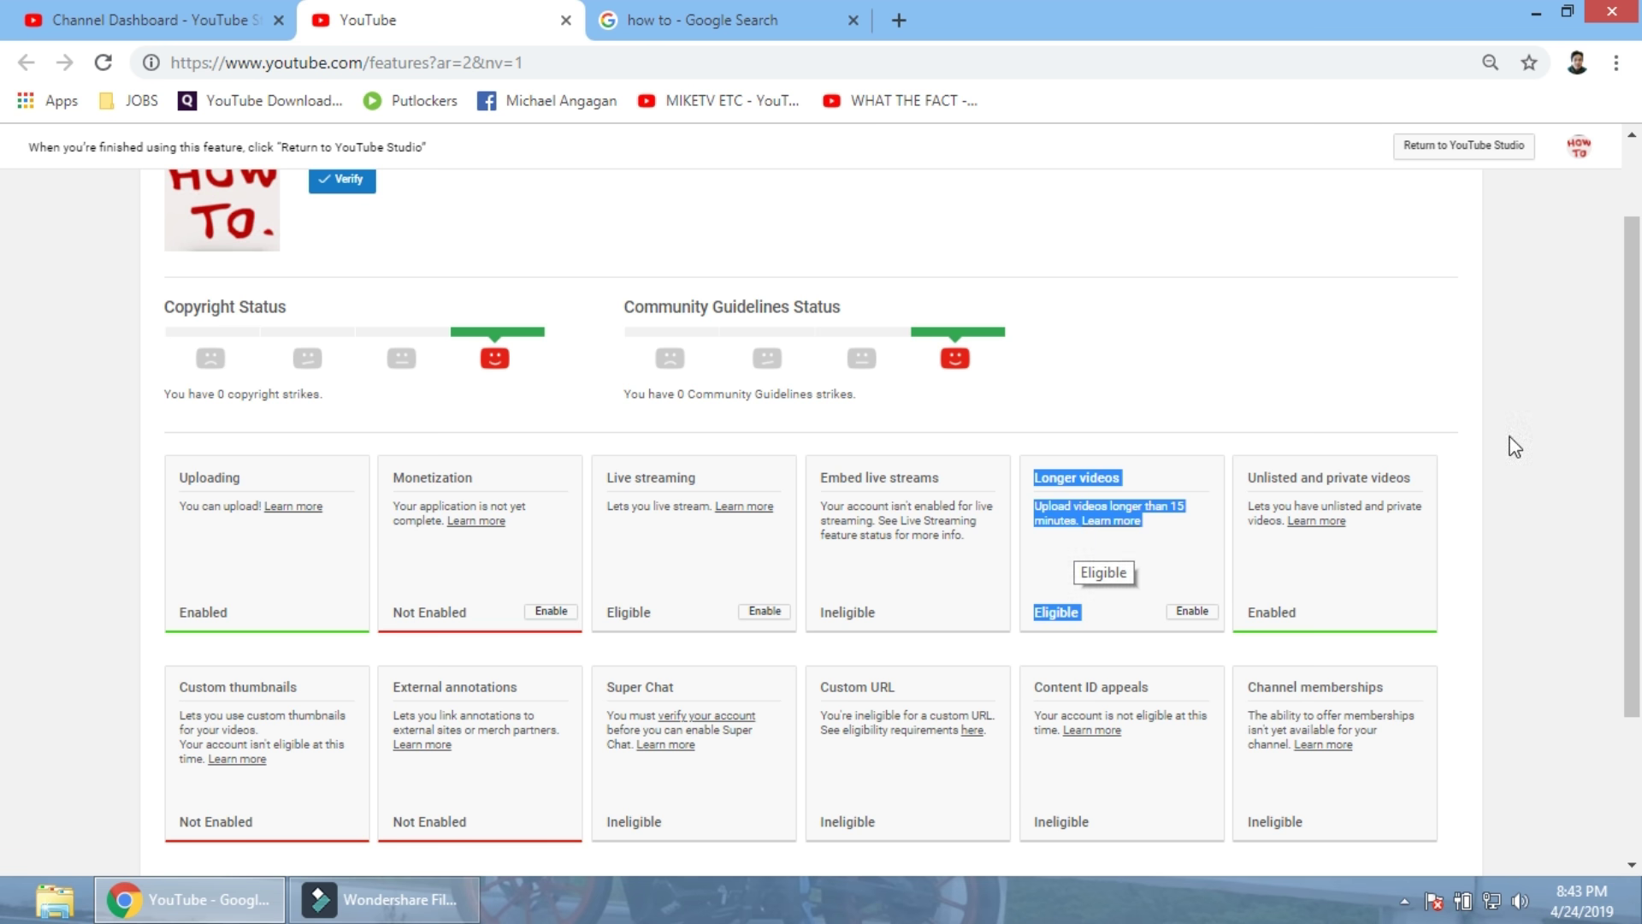
{"action": "left_click", "coordinate": [1531, 432]}
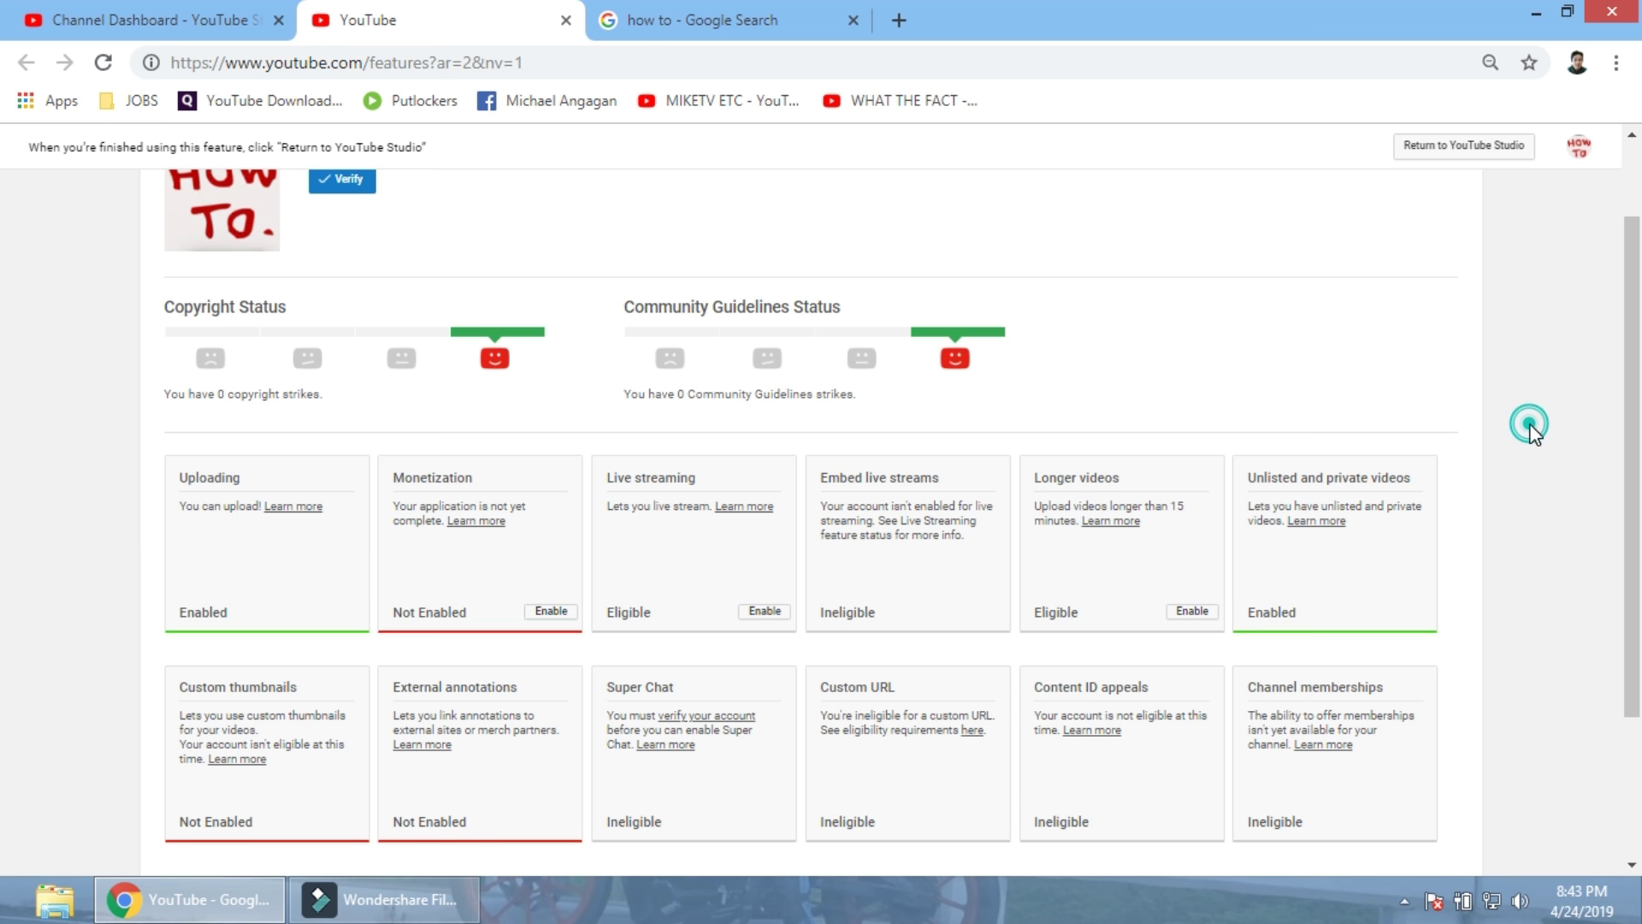
Enable Longer videos, choosing Philippines and text-message verification, and enter the account's phone number.
{"action": "left_click", "coordinate": [1193, 611]}
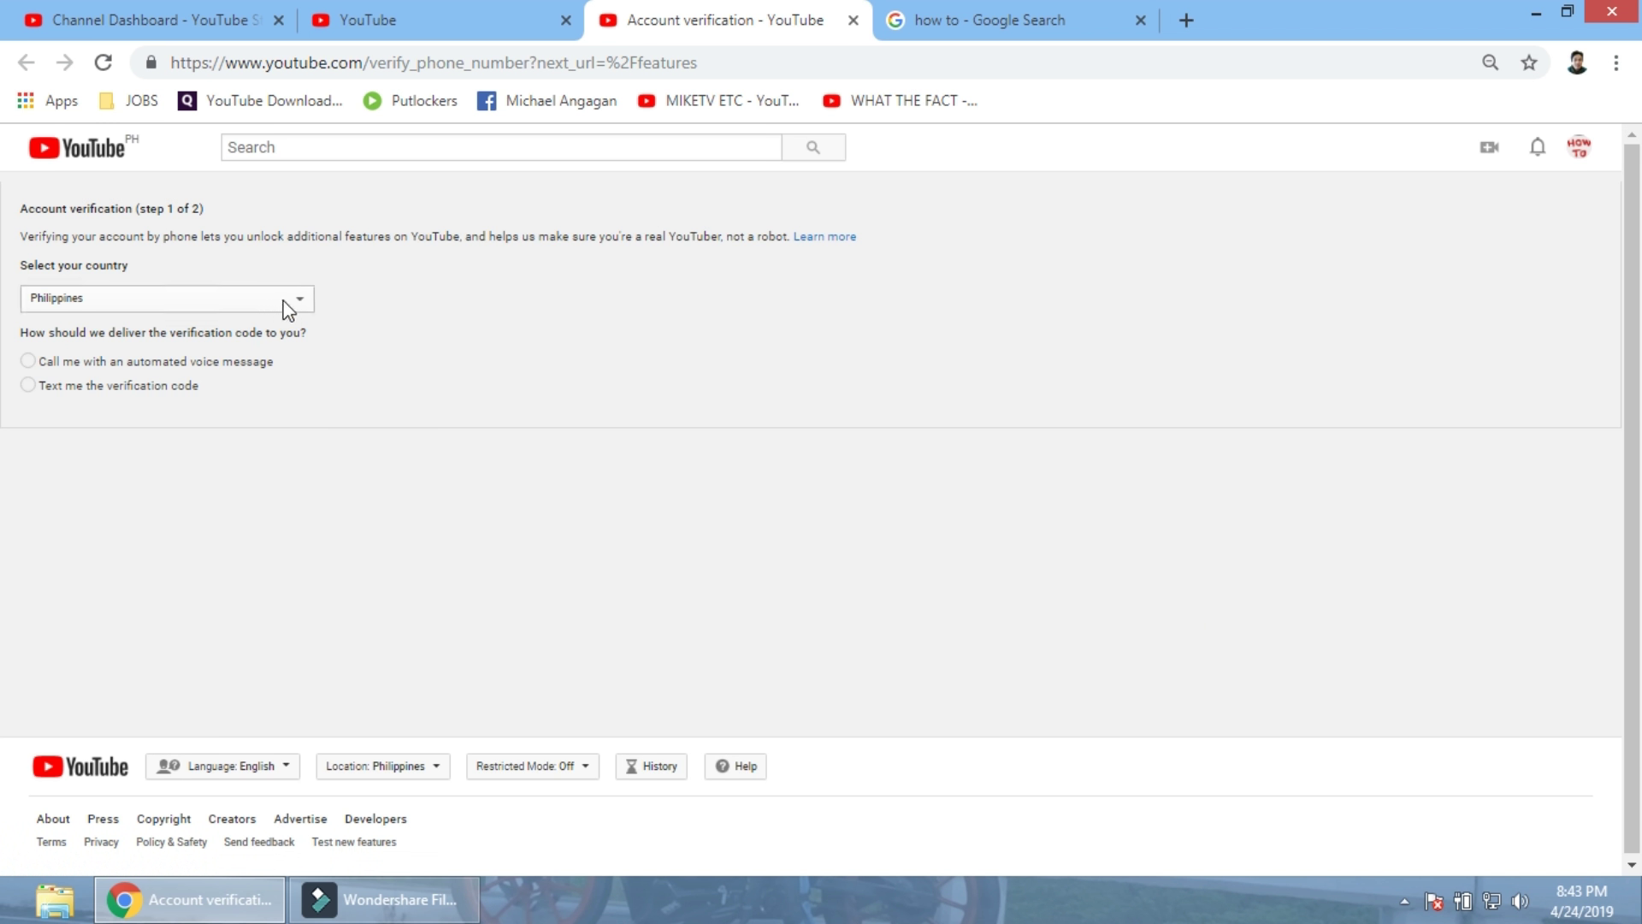
{"action": "left_click", "coordinate": [593, 304]}
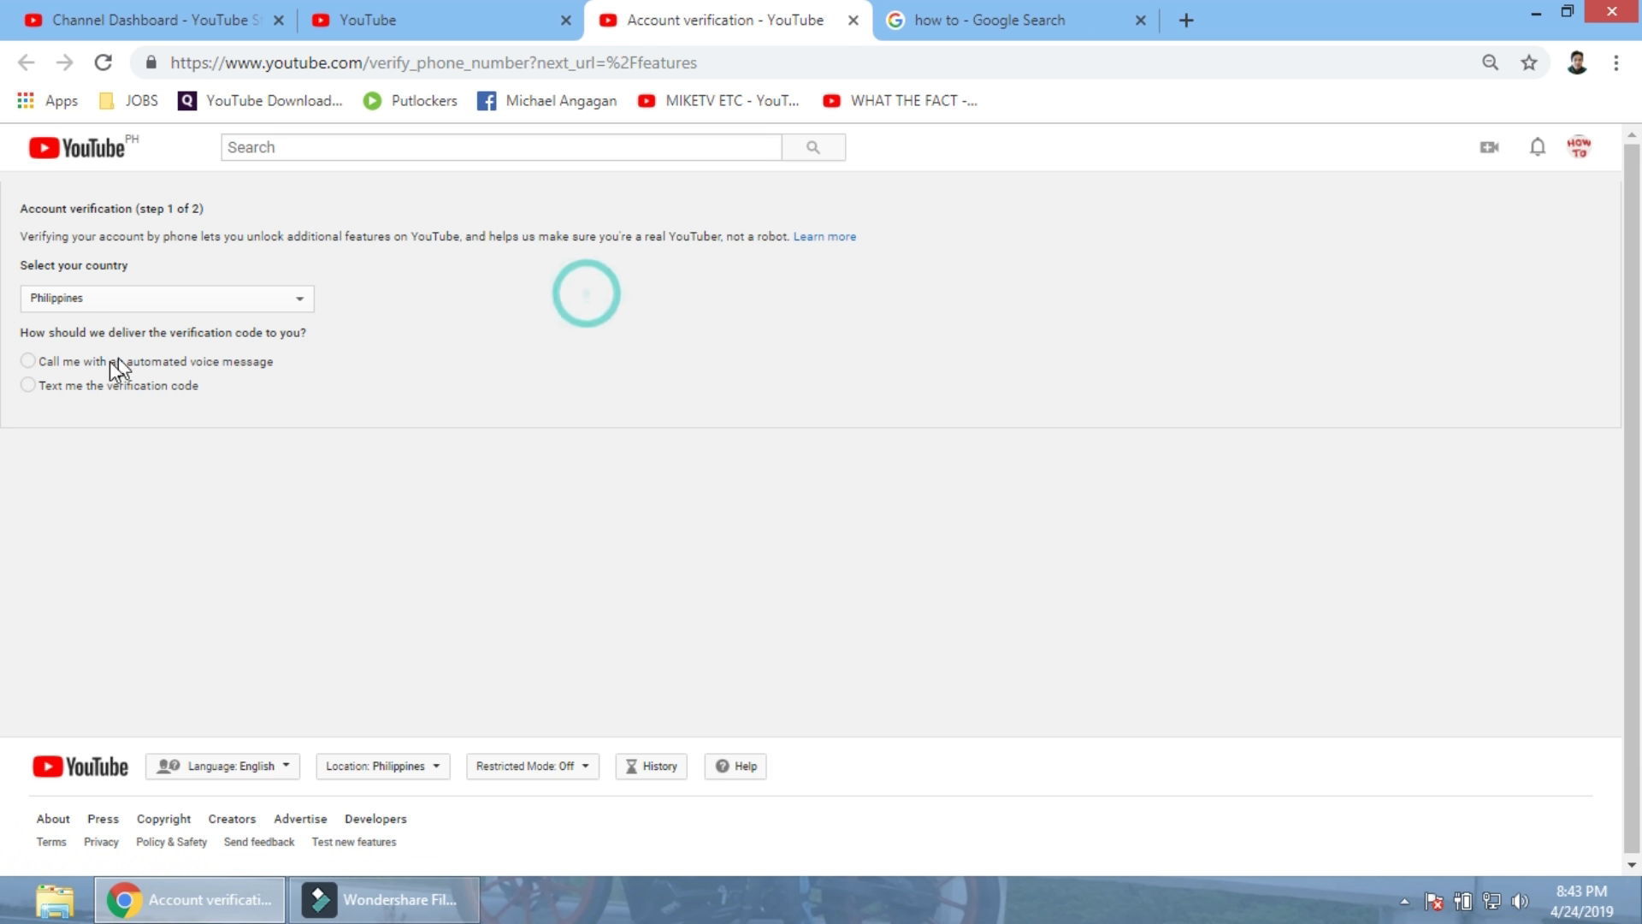
{"action": "left_click", "coordinate": [28, 386]}
{"action": "left_click", "coordinate": [75, 508]}
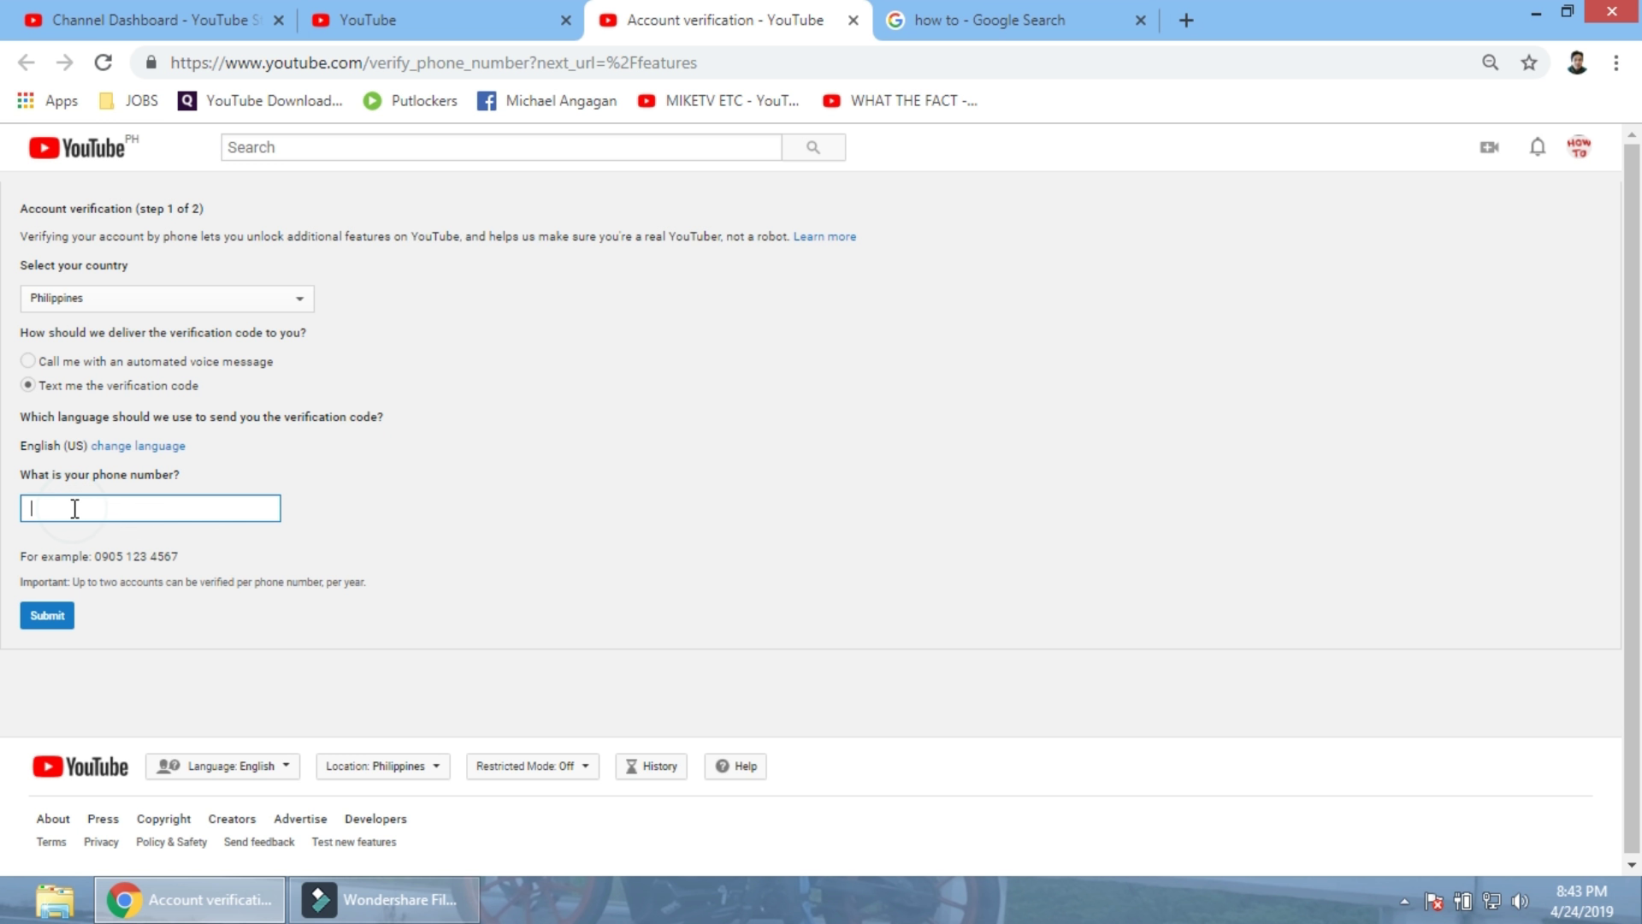
Submit the phone number, then enter and submit the texted 6-digit verification code.
{"action": "left_click", "coordinate": [47, 616]}
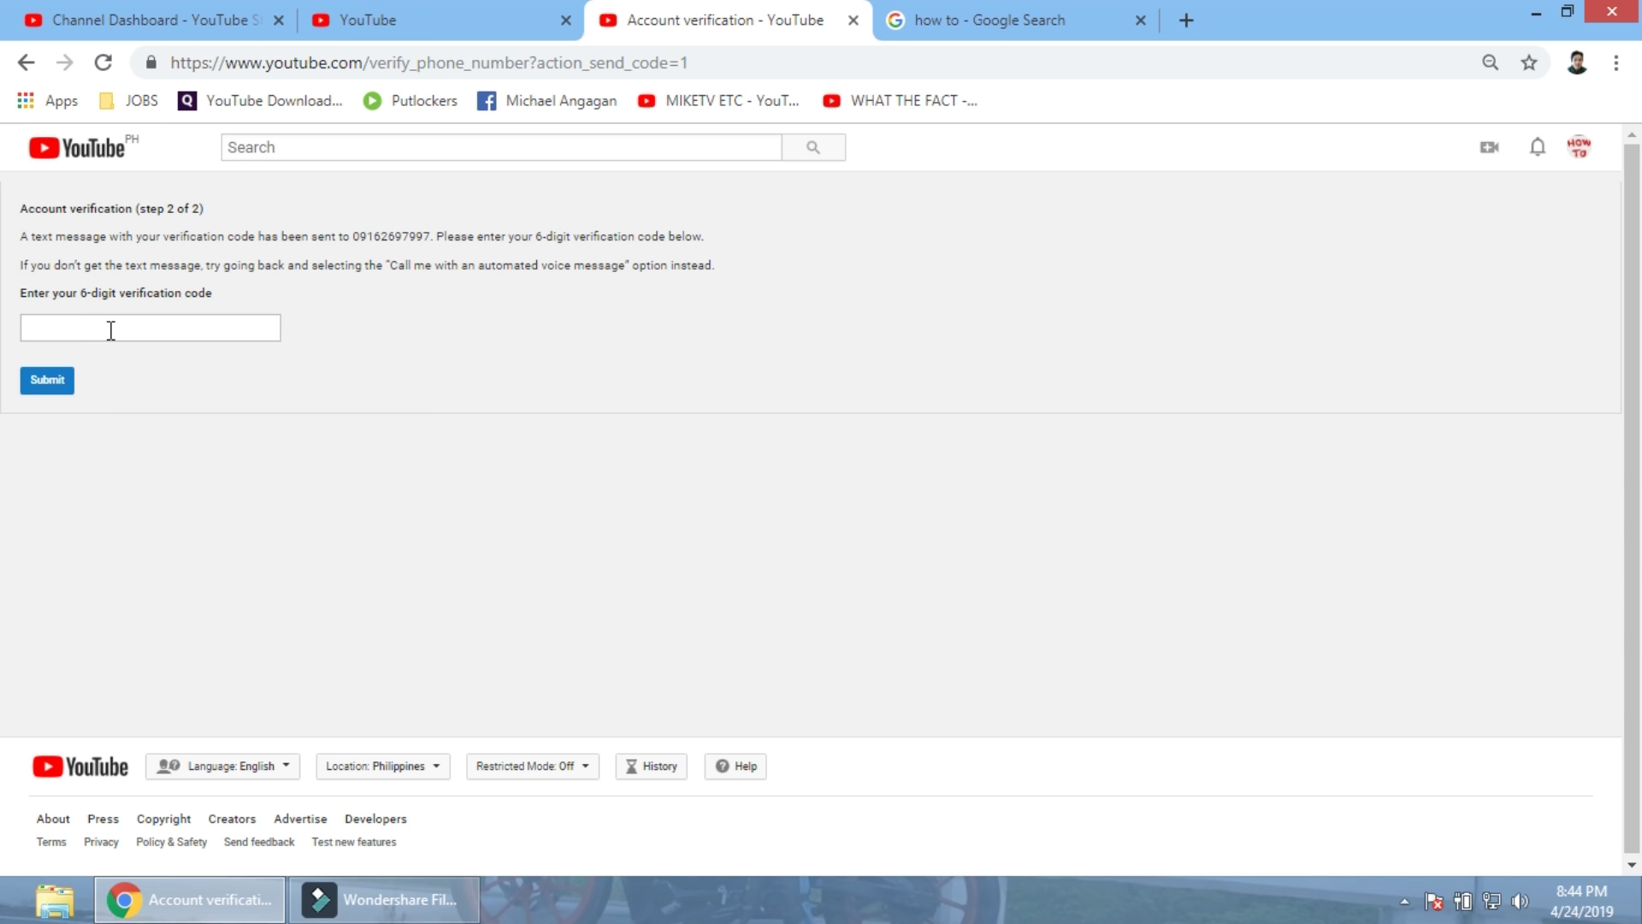
{"action": "left_click", "coordinate": [110, 331]}
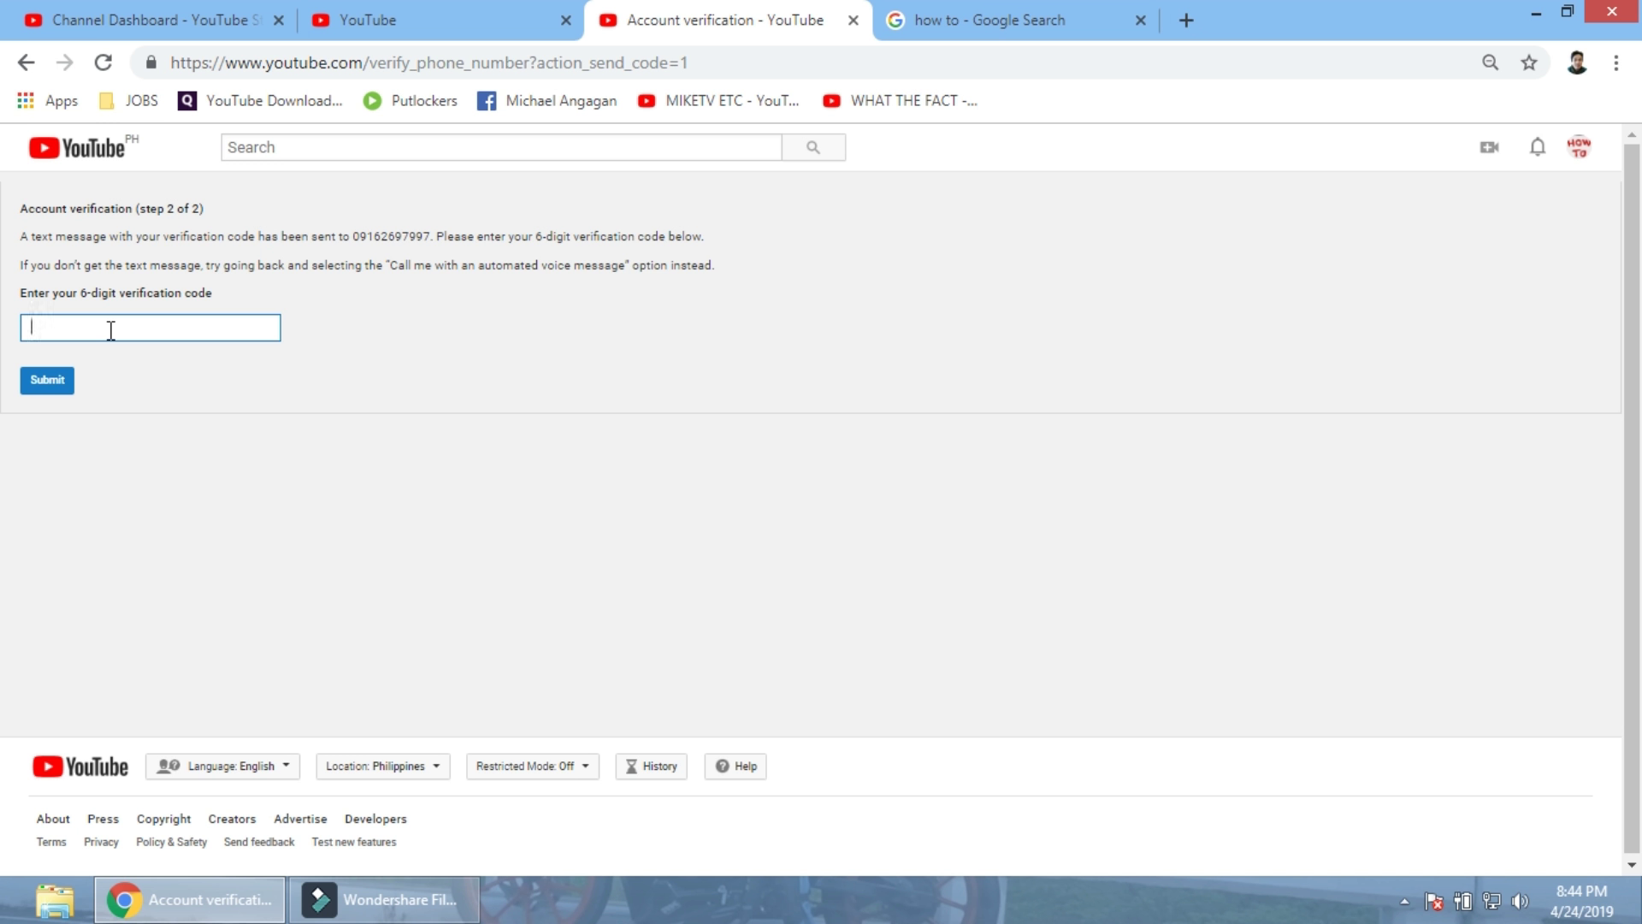
{"action": "left_click", "coordinate": [60, 377]}
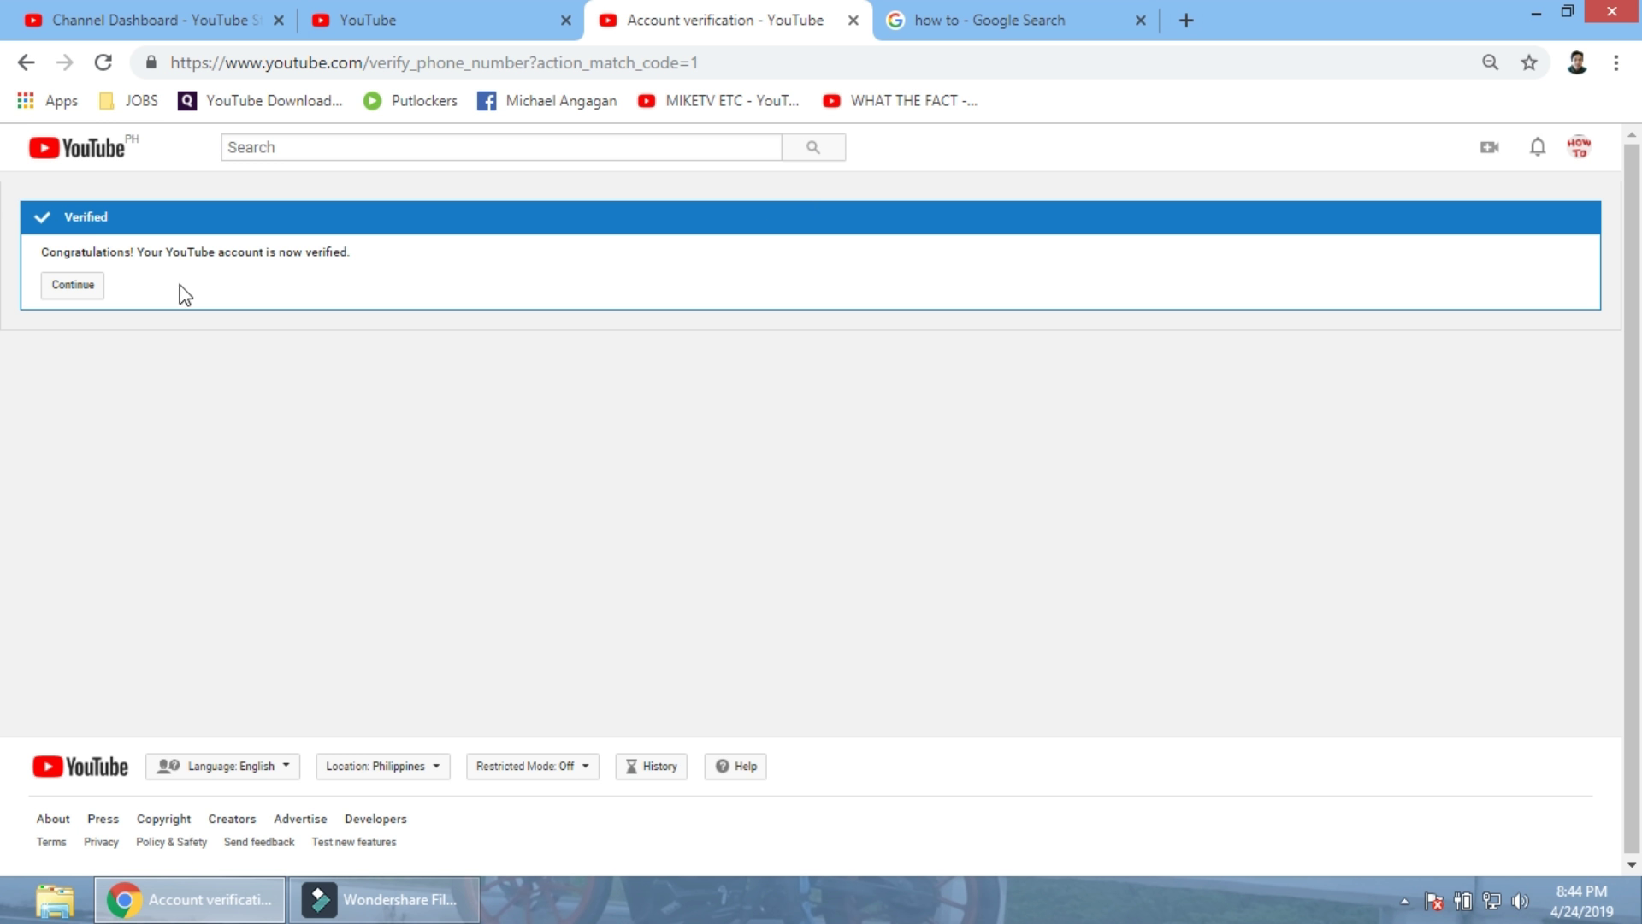
Continue back to Status and features and highlight Longer videos' Enabled status.
{"action": "left_click", "coordinate": [88, 286]}
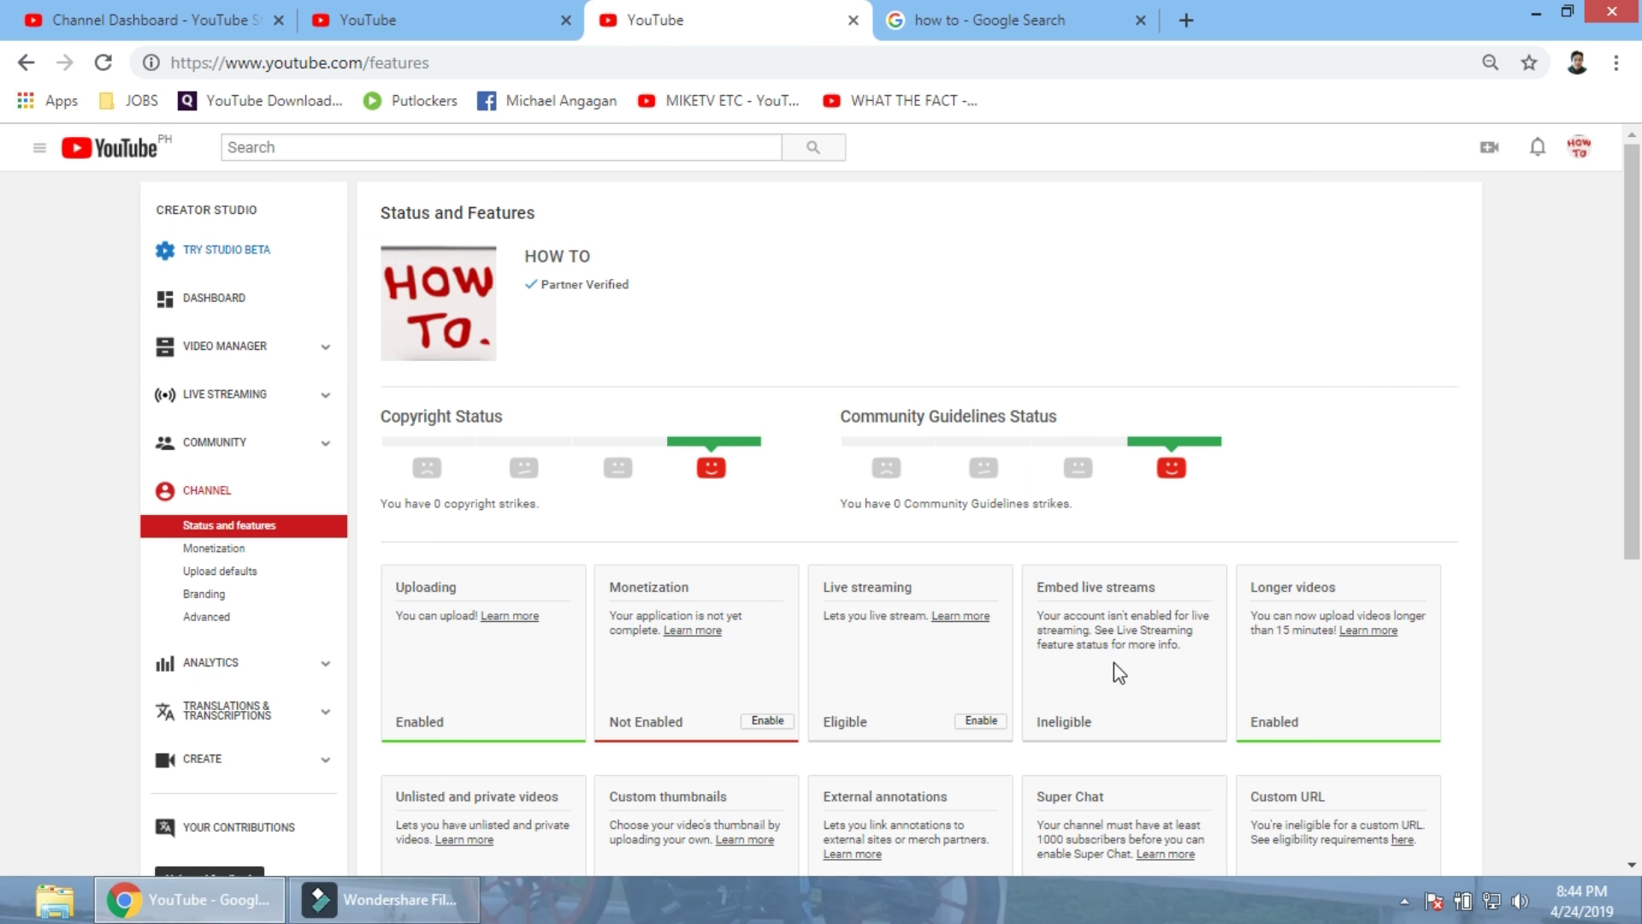
{"action": "left_click", "coordinate": [1382, 708]}
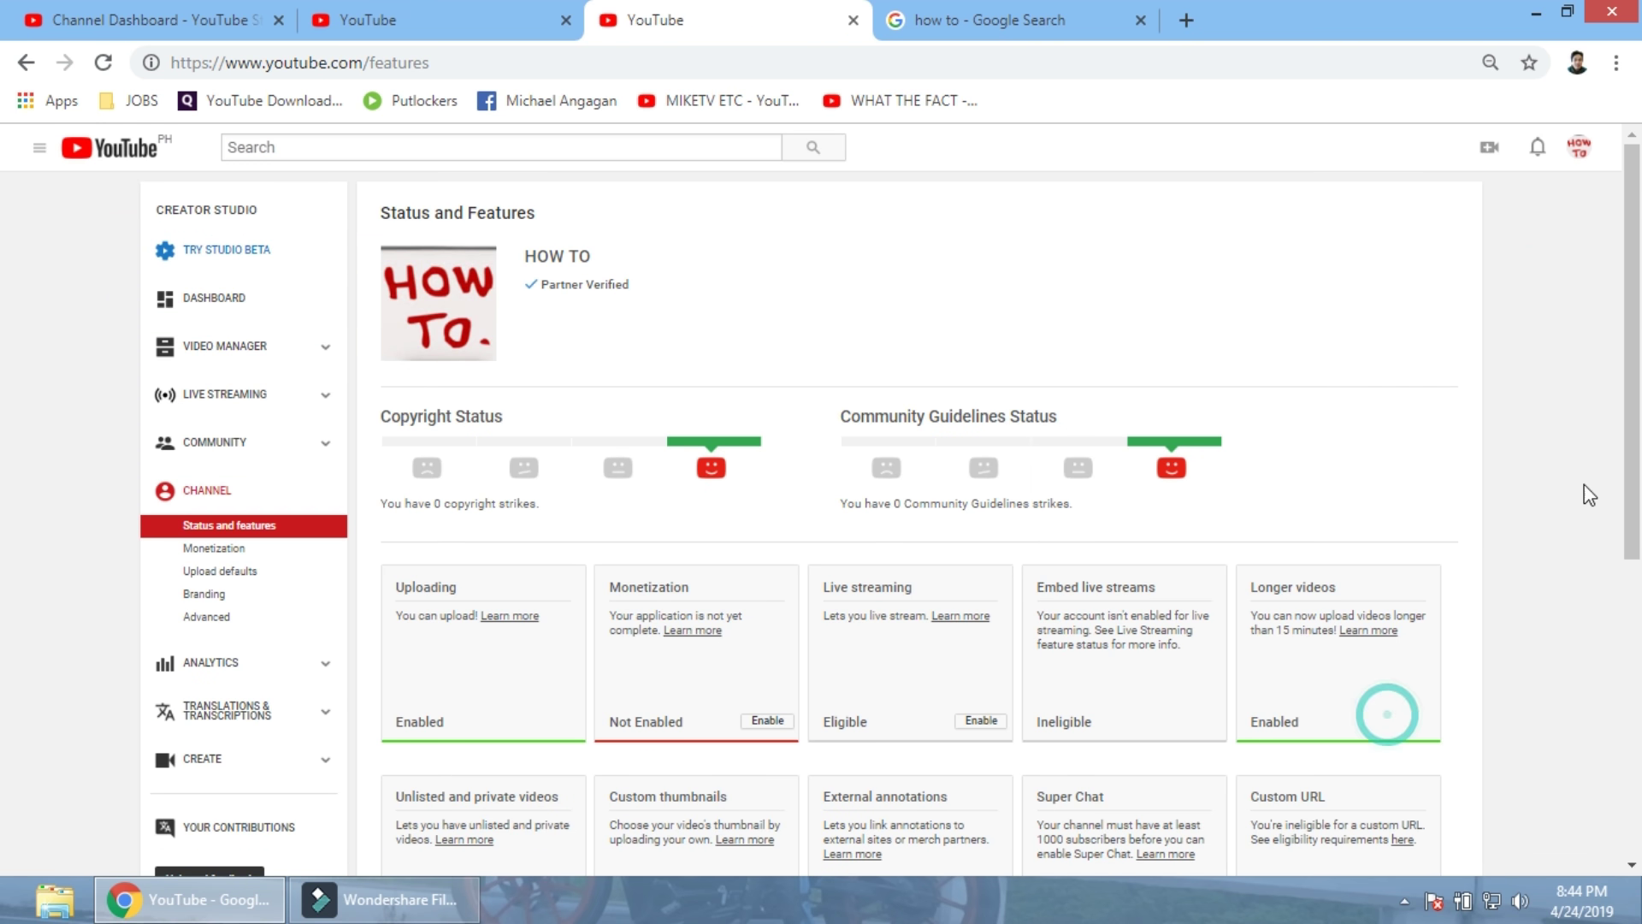
{"action": "left_click_drag", "start_coordinate": [1631, 468], "coordinate": [1631, 552]}
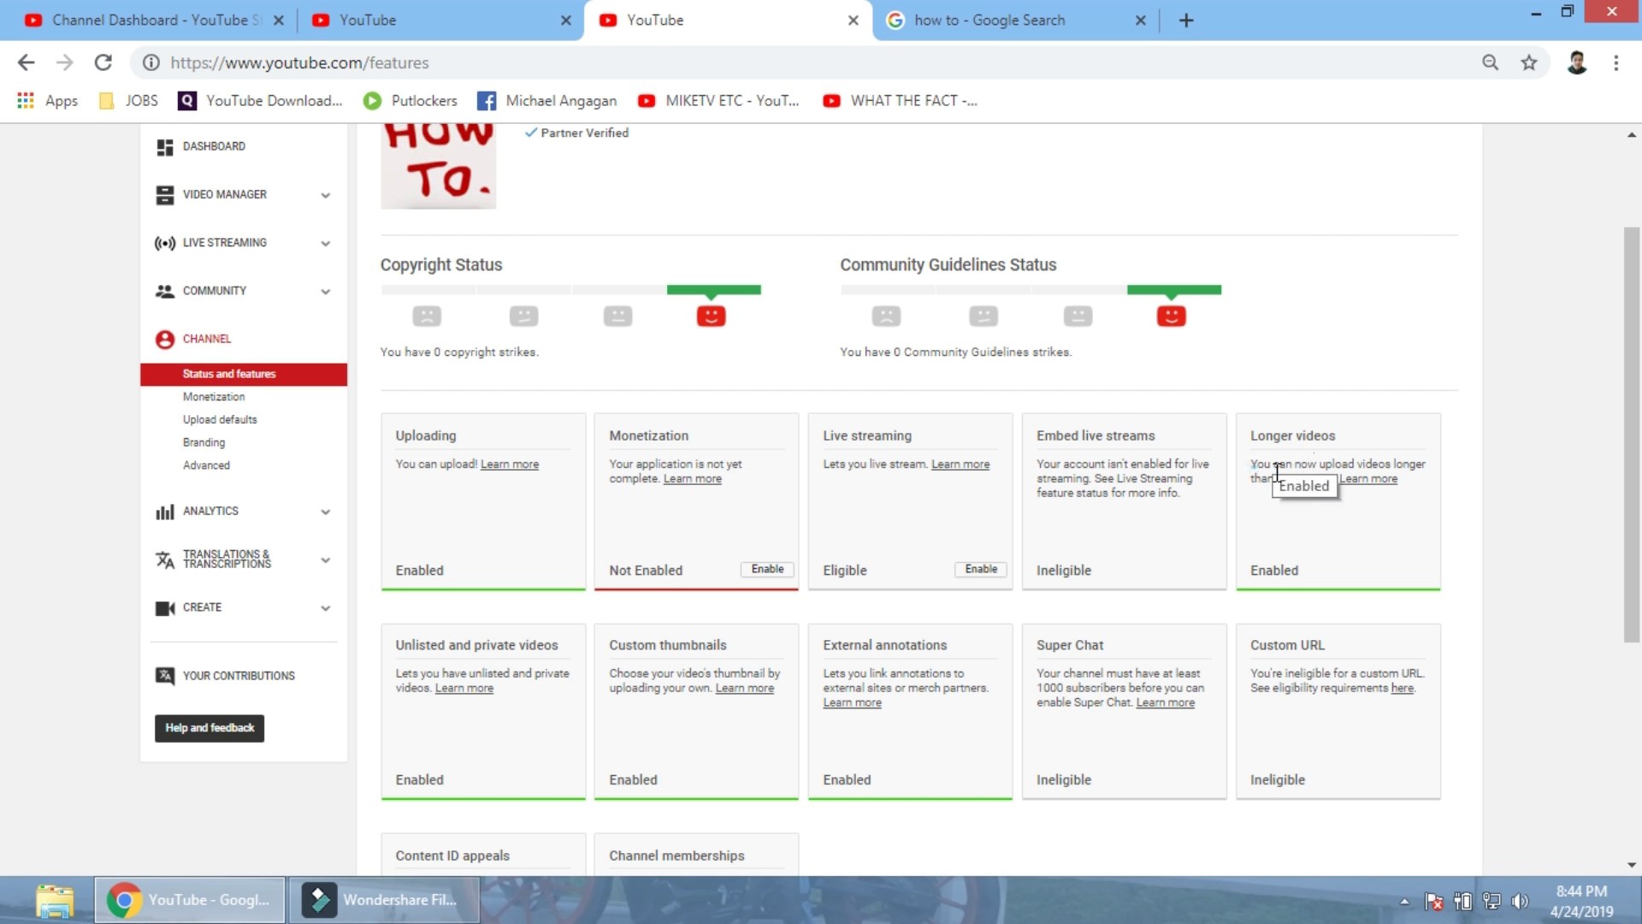
{"action": "left_click_drag", "start_coordinate": [1281, 463], "coordinate": [1378, 594]}
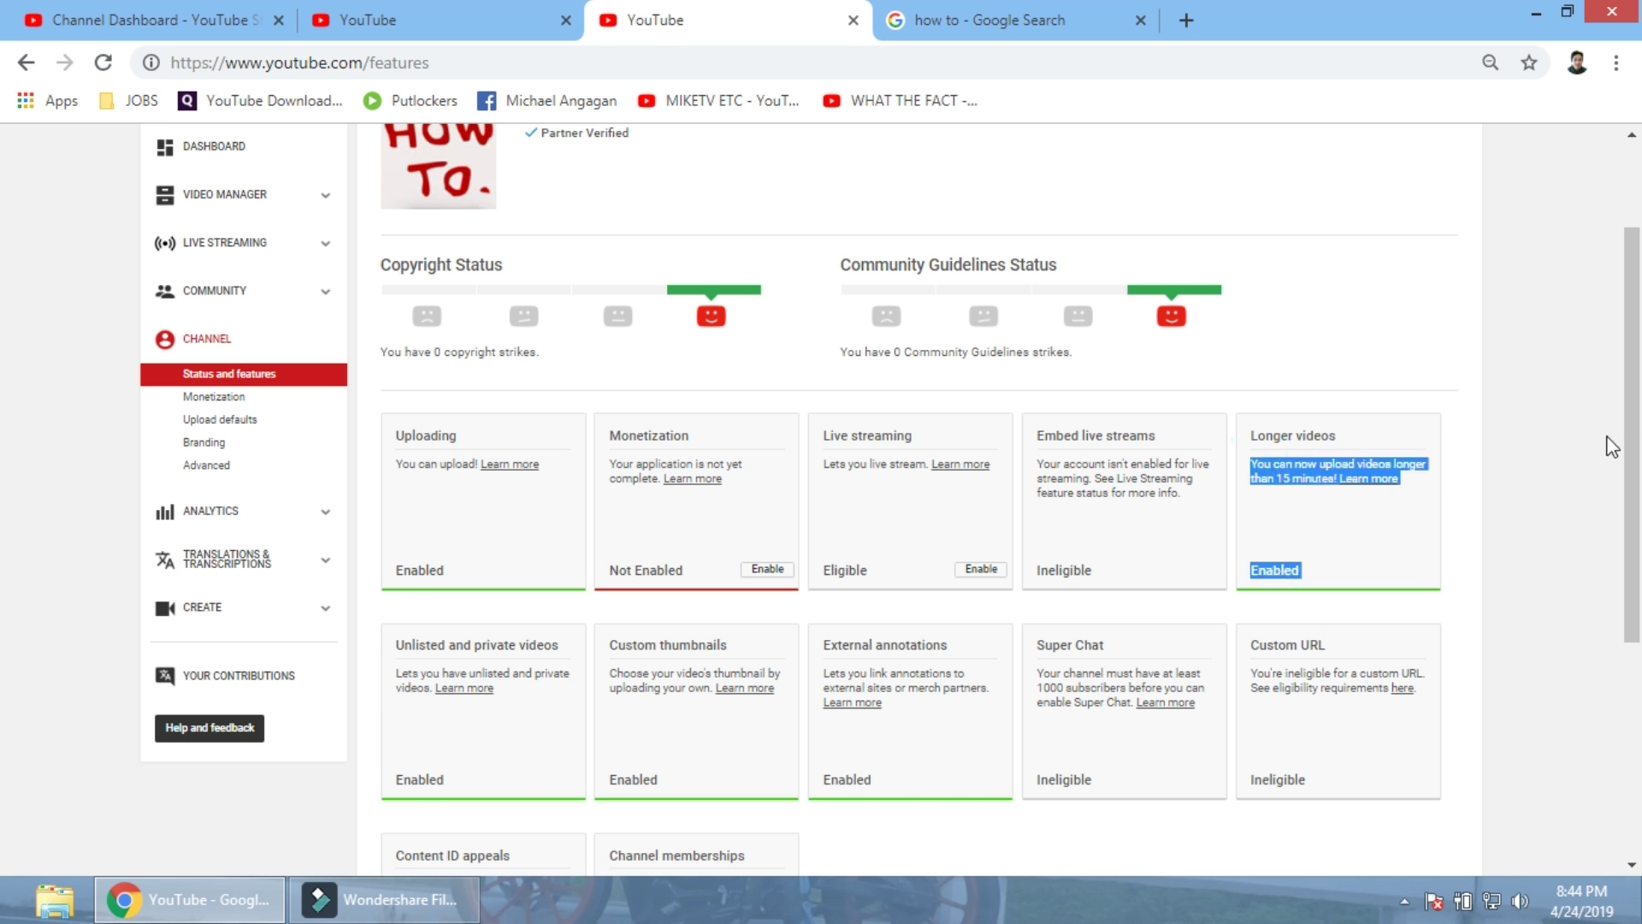
{"action": "left_click", "coordinate": [1540, 537]}
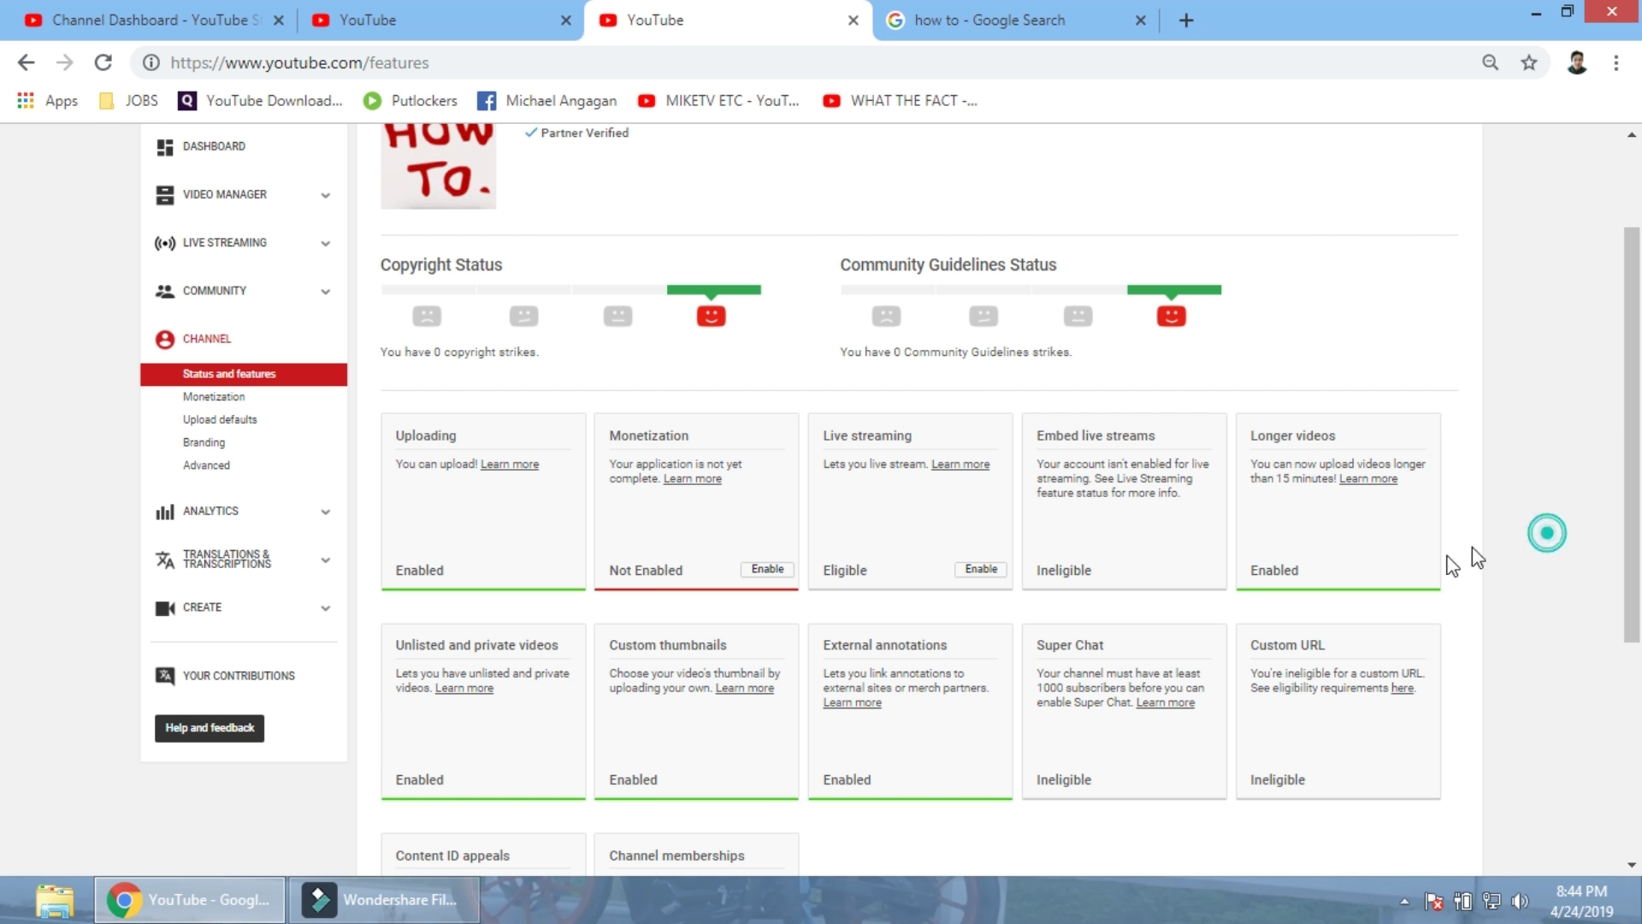
{"action": "double_click", "coordinate": [1328, 585]}
{"action": "left_click", "coordinate": [1606, 479]}
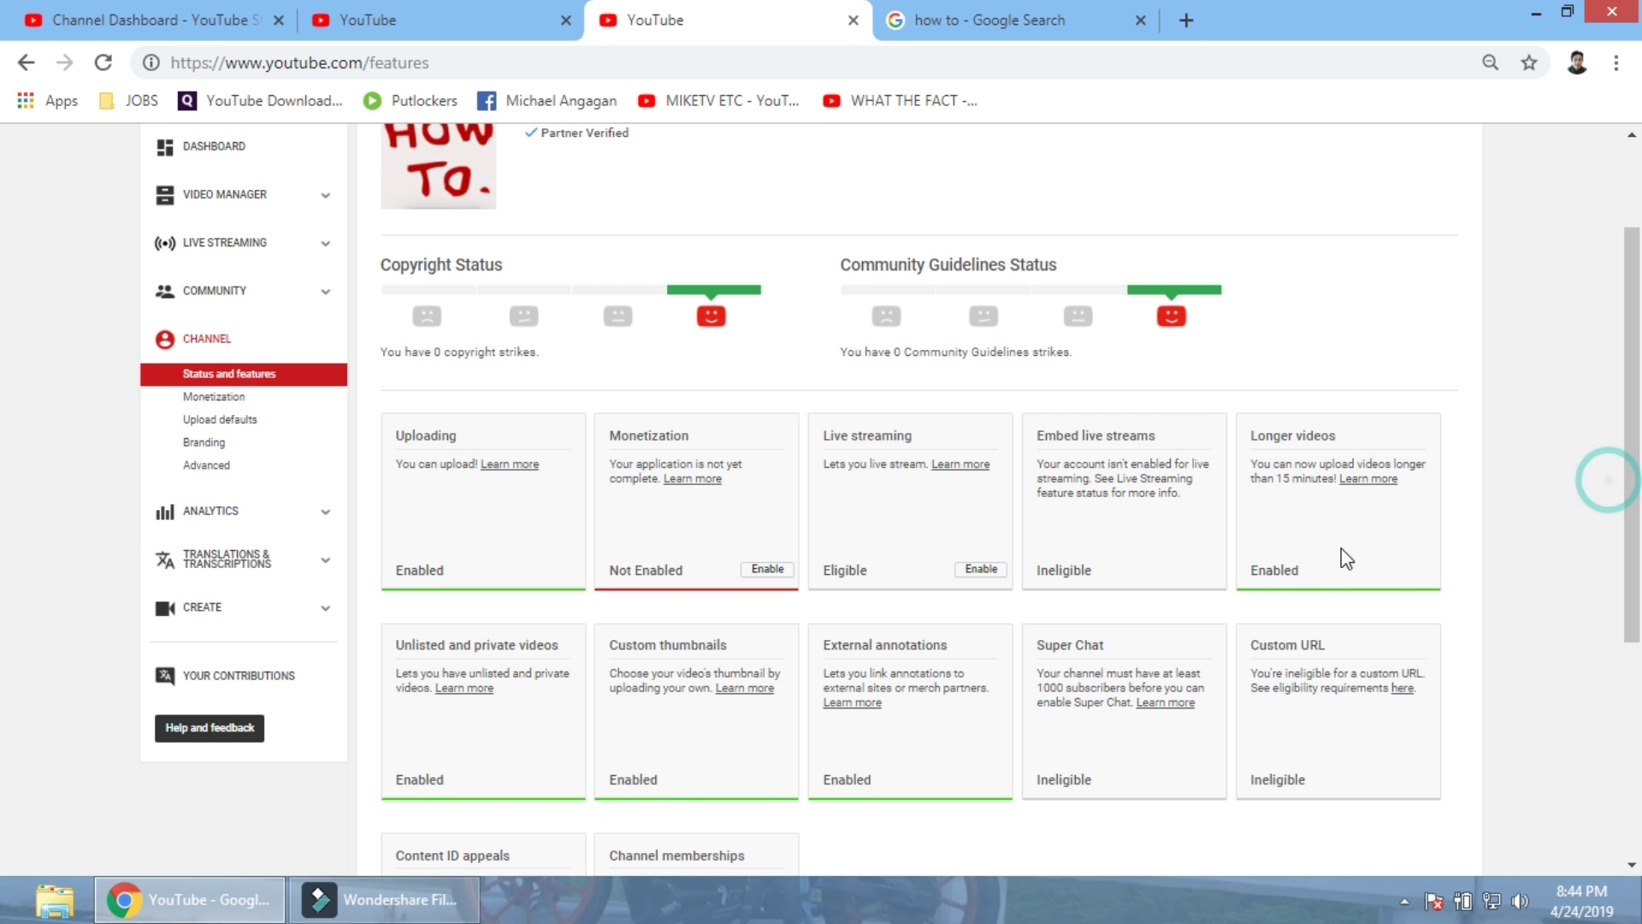
{"action": "left_click", "coordinate": [1338, 549]}
{"action": "left_click_drag", "start_coordinate": [1333, 578], "coordinate": [1272, 596]}
{"action": "left_click", "coordinate": [1542, 438]}
{"action": "mouse_move", "coordinate": [1635, 350]}
{"action": "left_mouse_down"}
{"action": "mouse_move", "coordinate": [1636, 568]}
{"action": "mouse_move", "coordinate": [1637, 318]}
{"action": "left_mouse_up"}
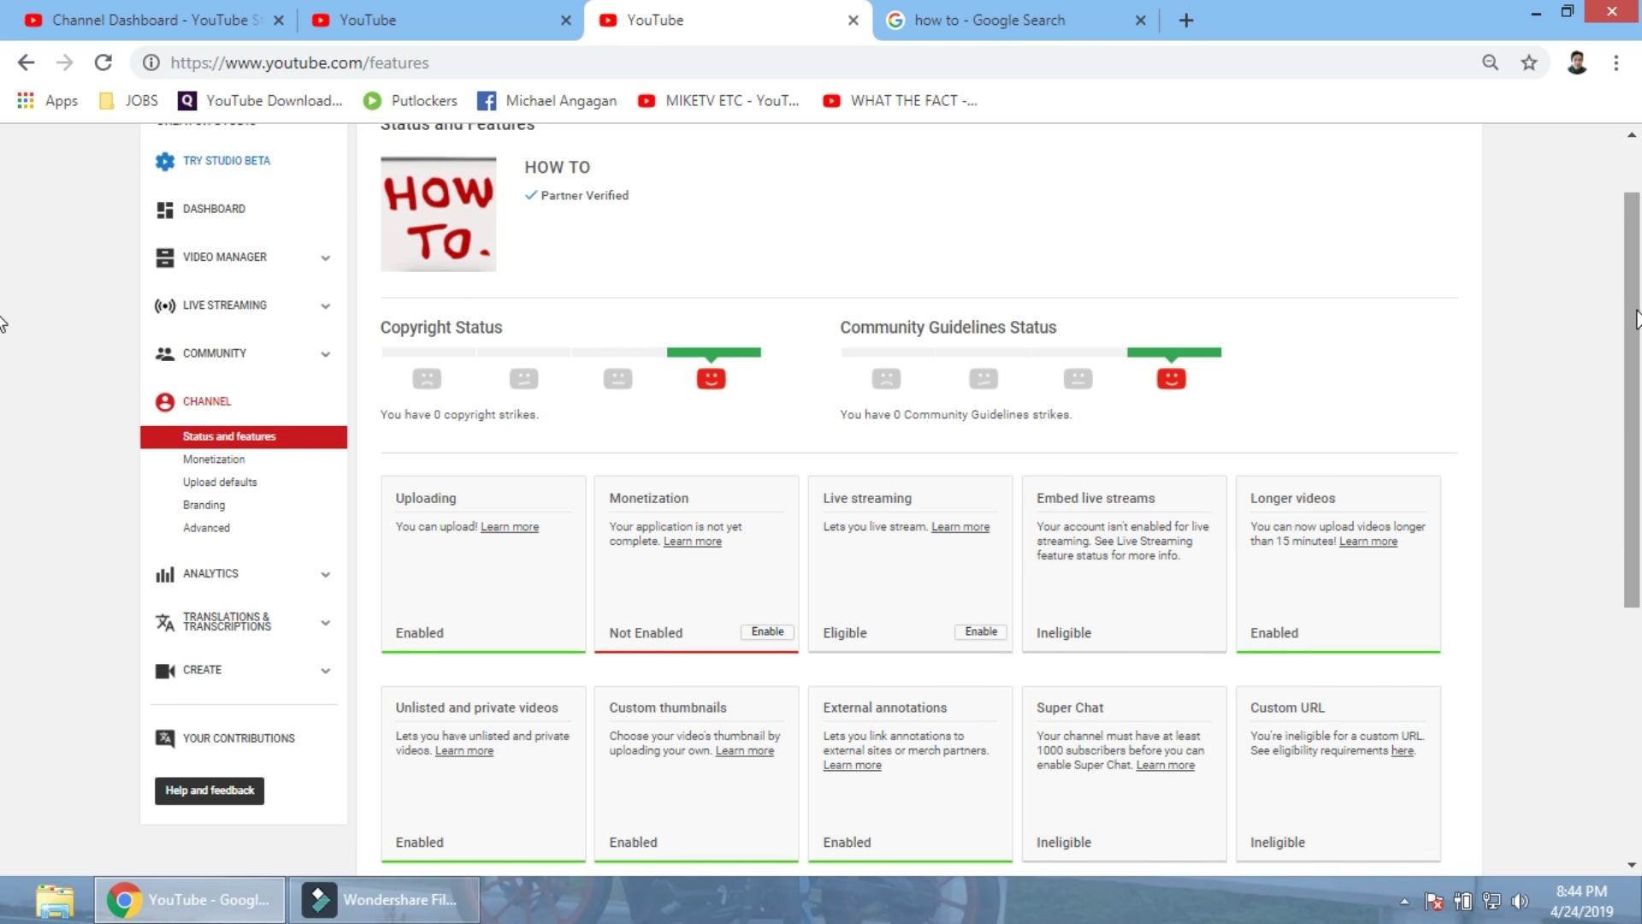